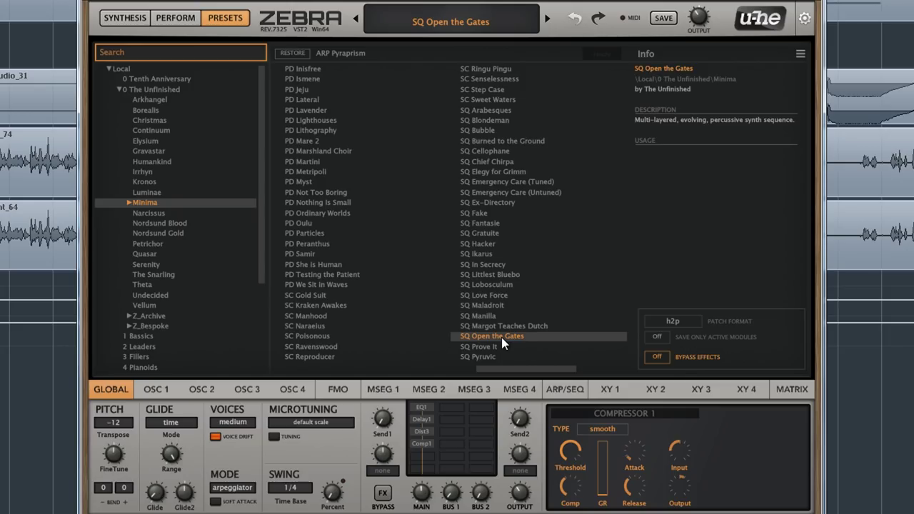
# Audition the sequence presets SQ Ramen and SQ Subtemper from the Minima folder.
pyautogui.click(594, 370)
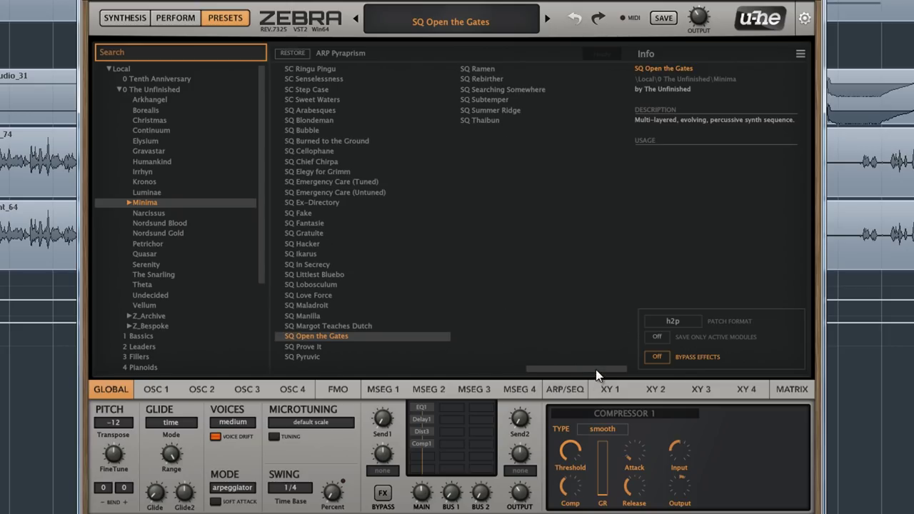
pyautogui.click(492, 68)
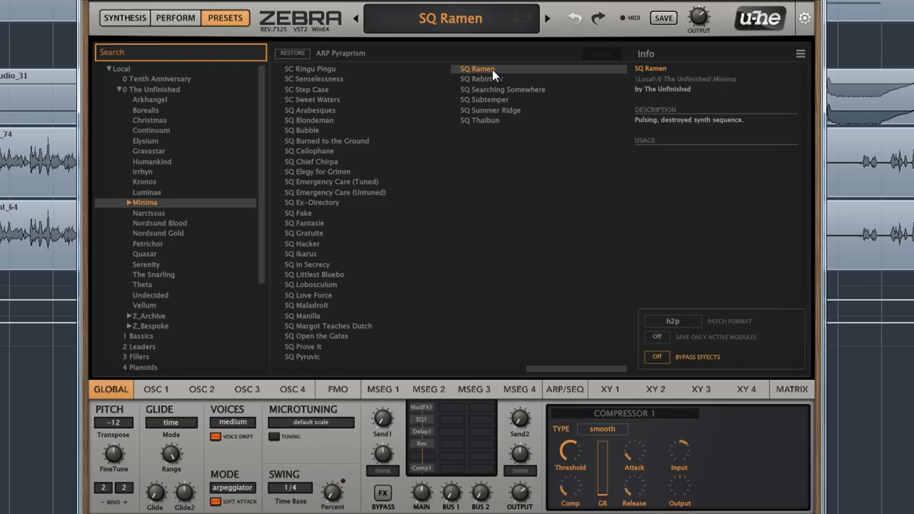
pyautogui.click(495, 99)
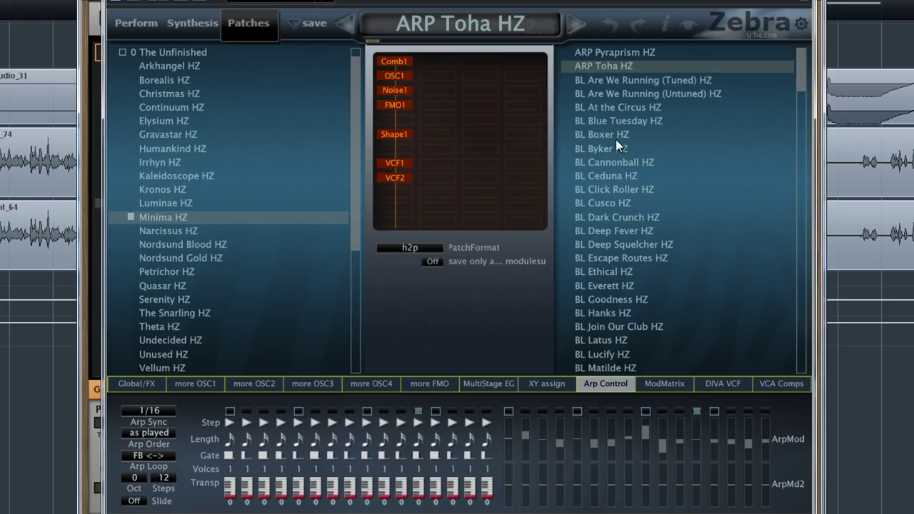
# Audition BL At the Circus HZ and BL Byker HZ in the Minima HZ bank, plus the matching BL Byker preset in Zebra2.
pyautogui.click(631, 109)
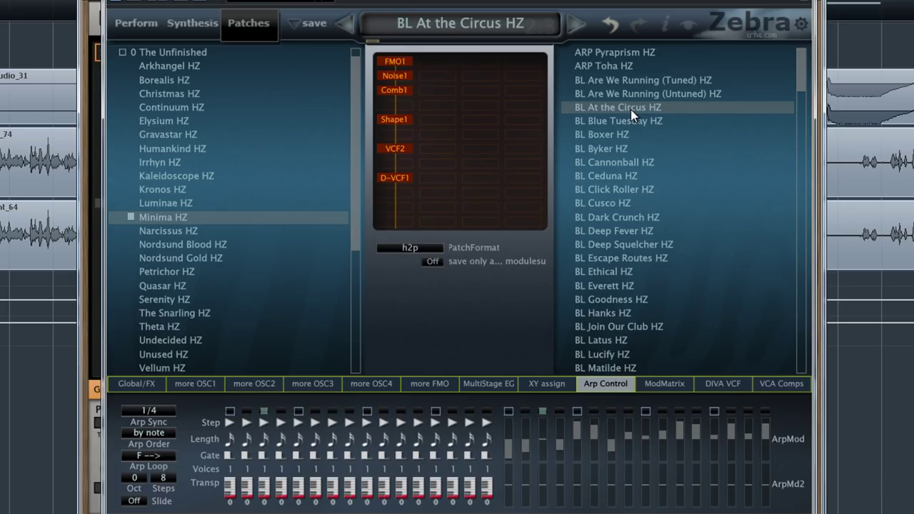
pyautogui.click(613, 149)
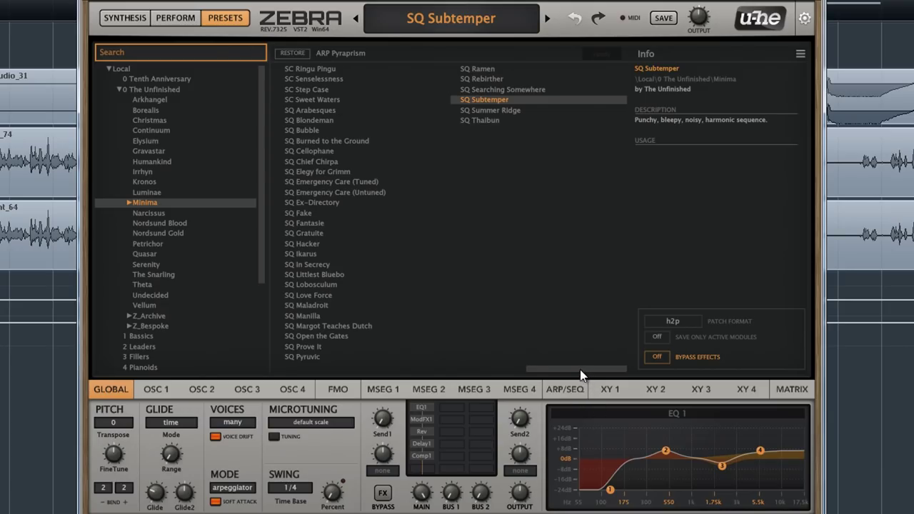
pyautogui.moveTo(580, 370); pyautogui.dragTo(291, 362)
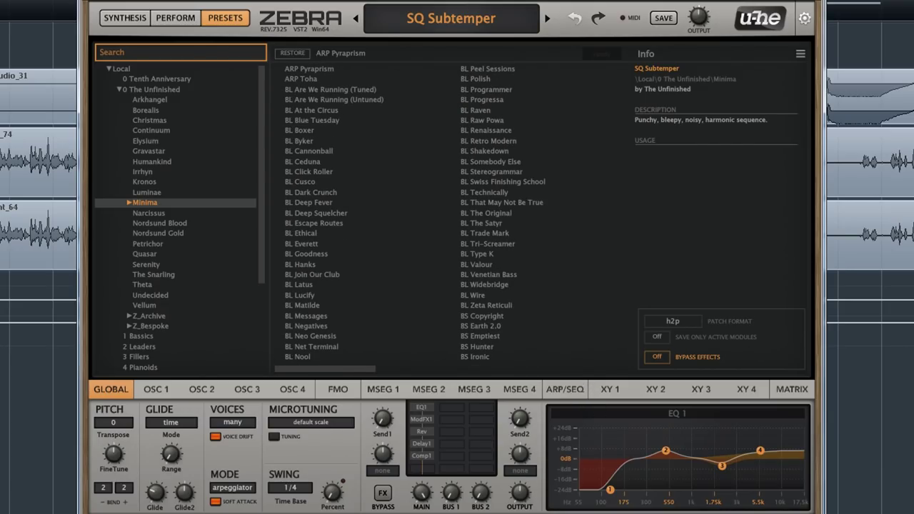
pyautogui.click(306, 141)
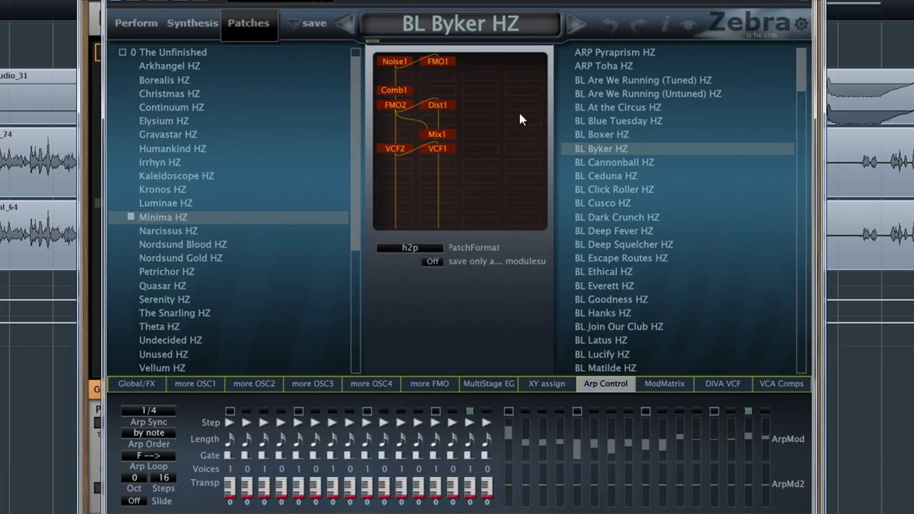
# Audition the Minima HZ patches BL Click Roller HZ, BL Deep Fever HZ and BL Ethical HZ.
pyautogui.click(608, 187)
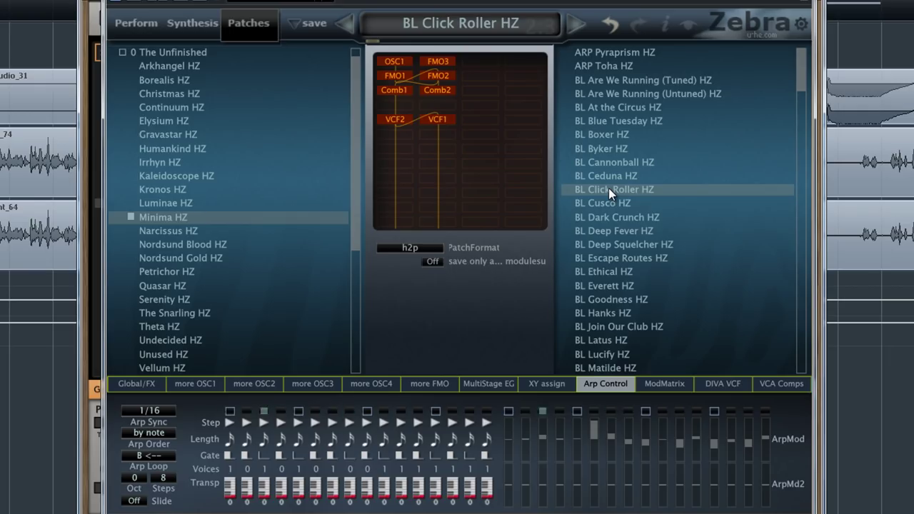
pyautogui.click(615, 233)
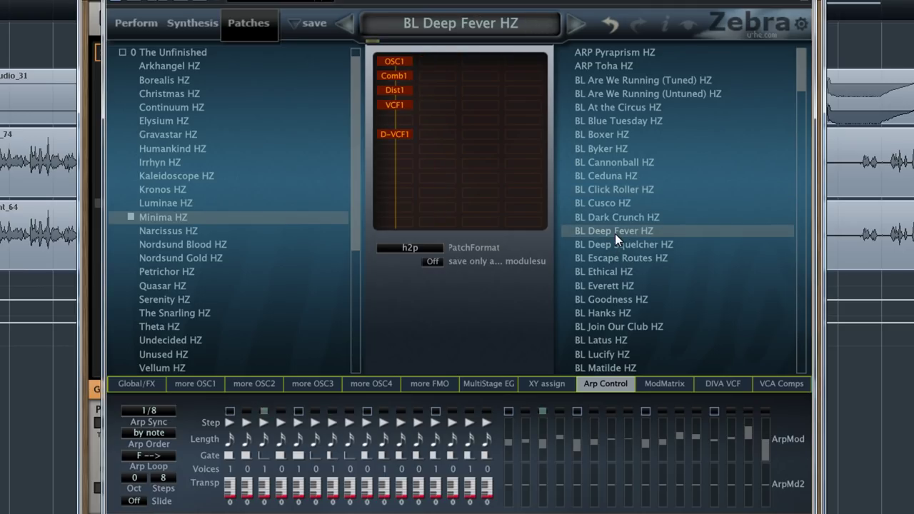
pyautogui.click(614, 273)
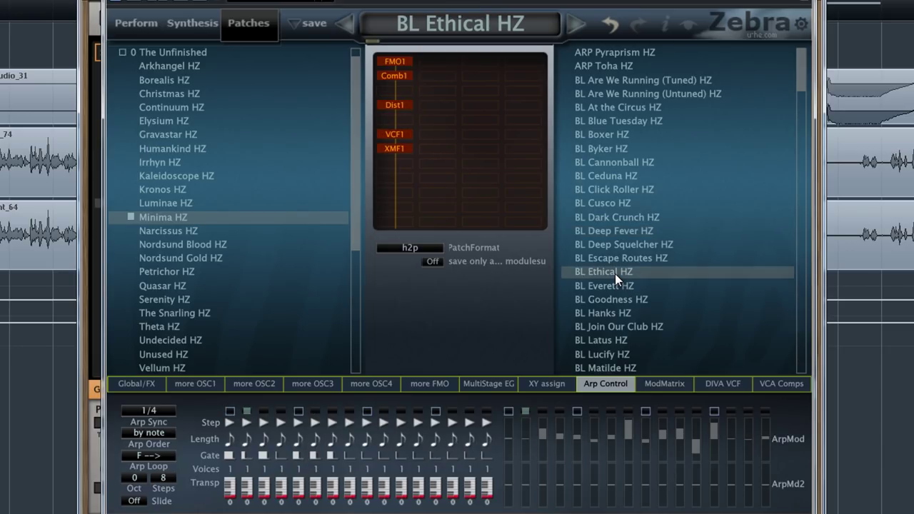
# Audition the Minima HZ patches BL Hanks HZ, BL Lucify HZ, BL Negatives HZ, BL Nool HZ and BL Programmer HZ.
pyautogui.moveTo(800, 73); pyautogui.dragTo(798, 92)
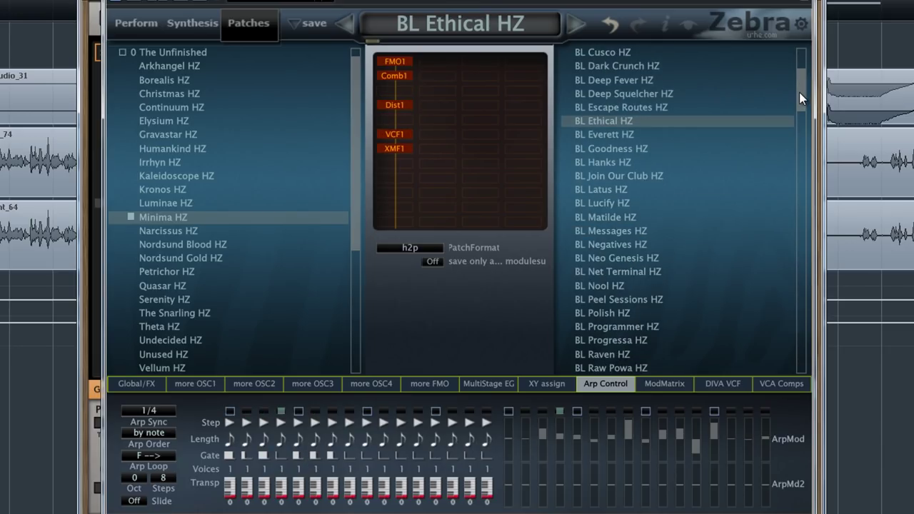
pyautogui.click(615, 161)
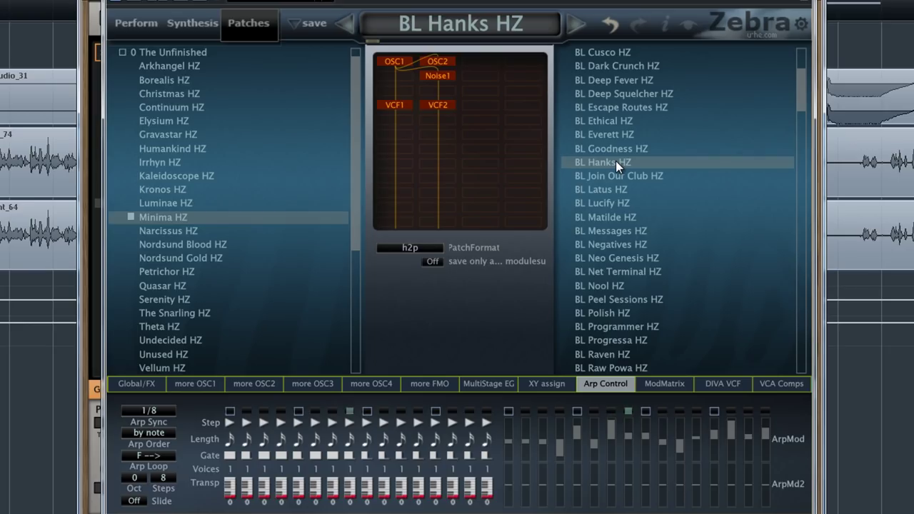
pyautogui.click(616, 204)
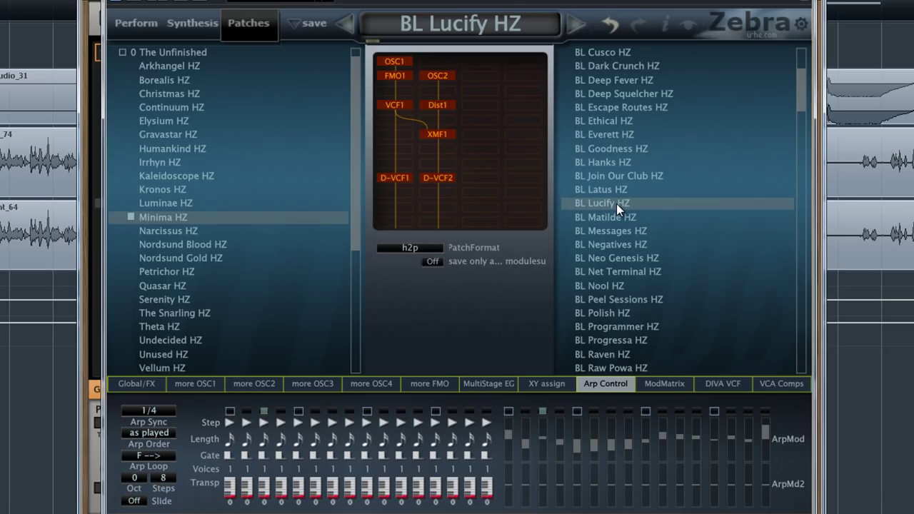
pyautogui.click(641, 244)
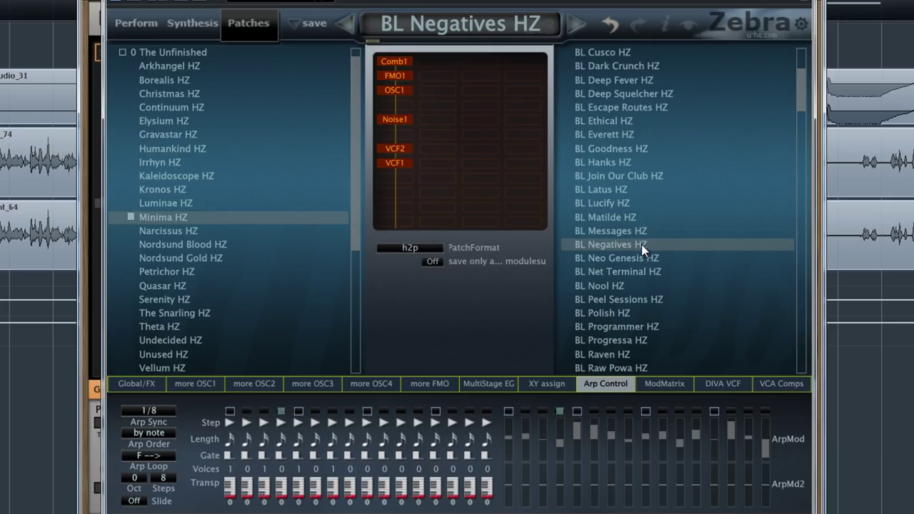
pyautogui.click(620, 286)
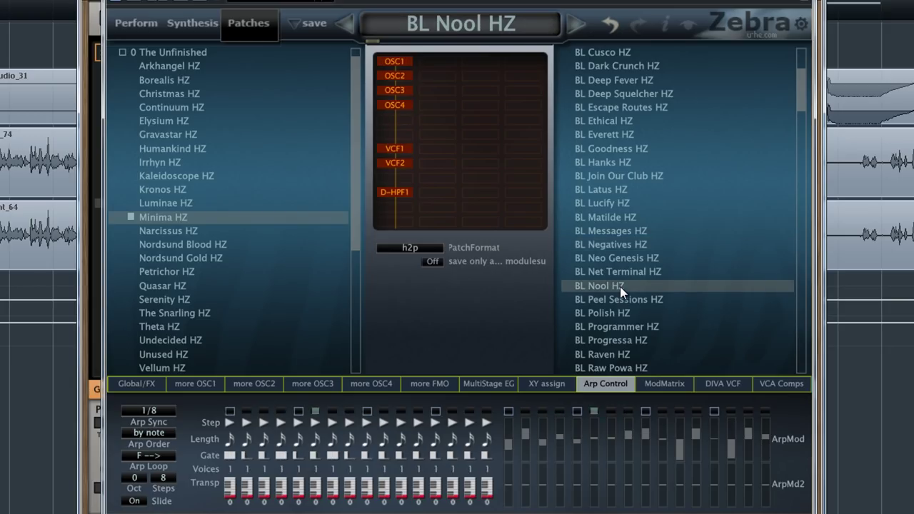
pyautogui.click(613, 326)
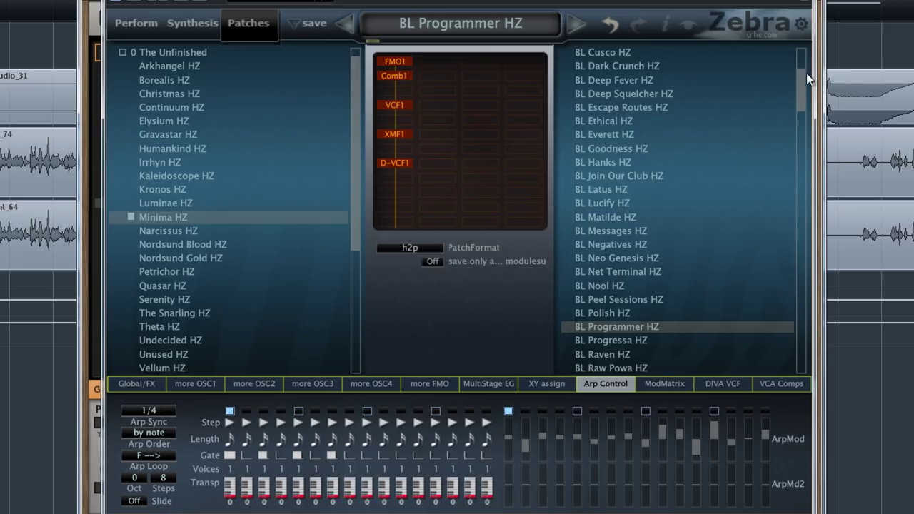
# Audition BL Raw Powa HZ, BL Shakedown HZ, BL Swiss Finishing School HZ, BL The Original HZ, BL Tri-Screamer HZ and BL Venetian Bass HZ.
pyautogui.moveTo(797, 87); pyautogui.dragTo(796, 120)
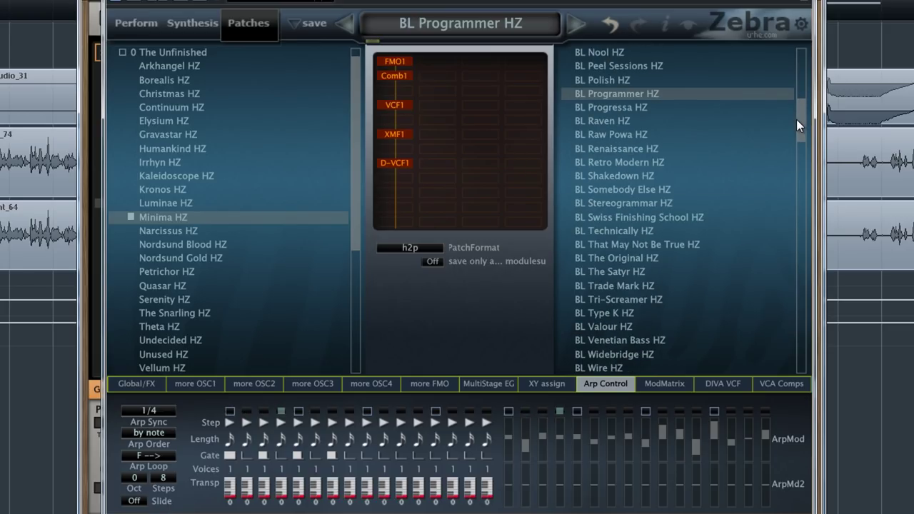
pyautogui.click(630, 137)
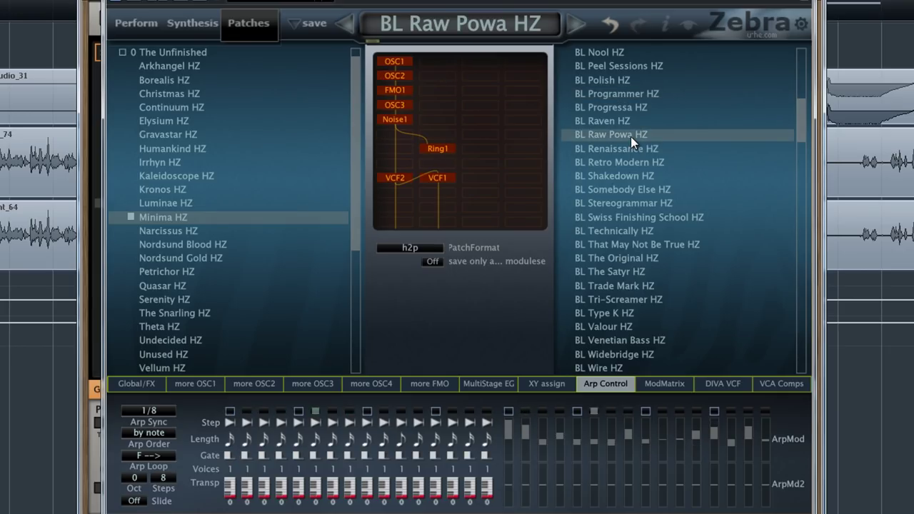
pyautogui.click(633, 176)
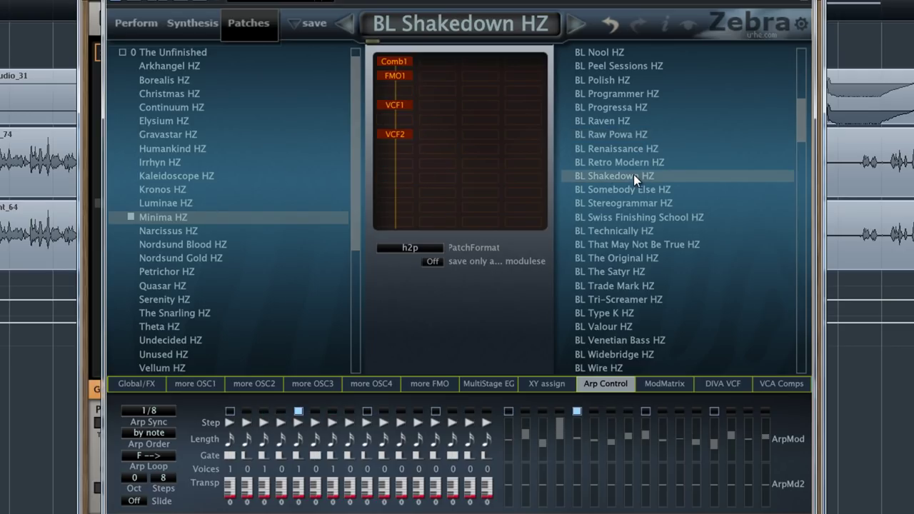
pyautogui.click(639, 216)
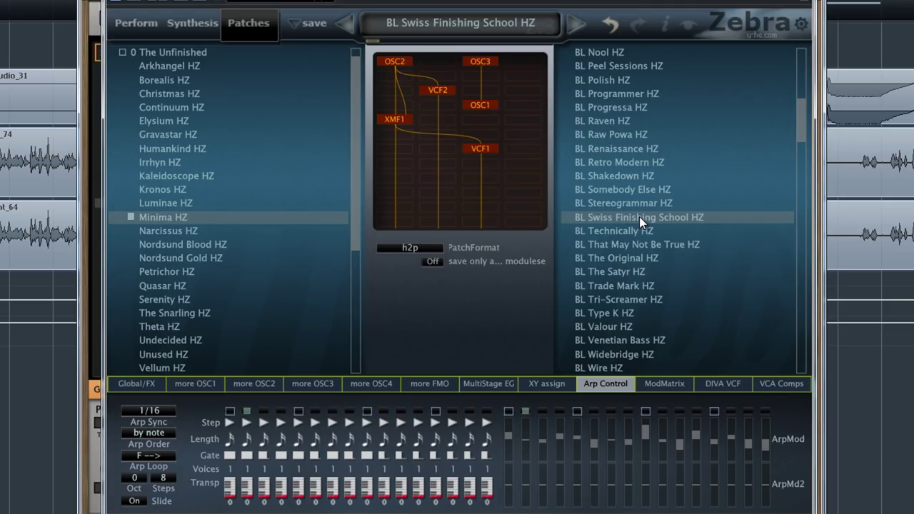
pyautogui.click(636, 263)
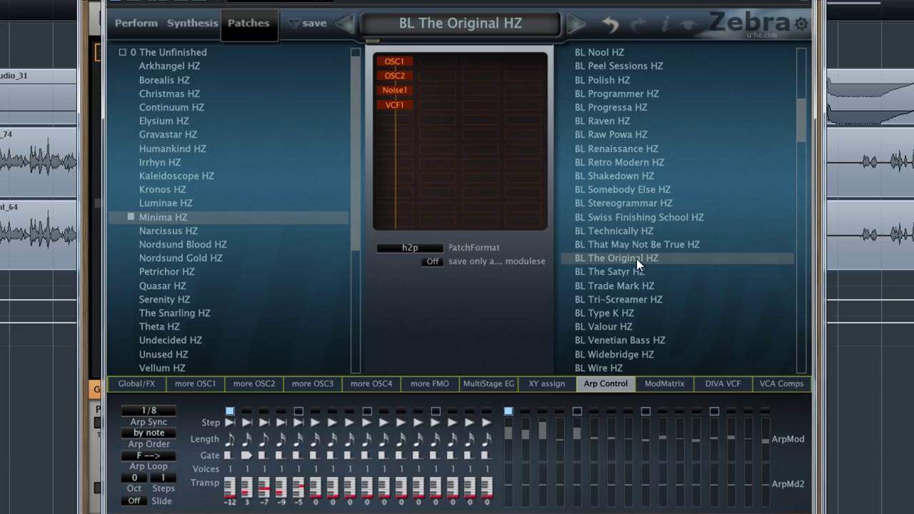
pyautogui.click(636, 300)
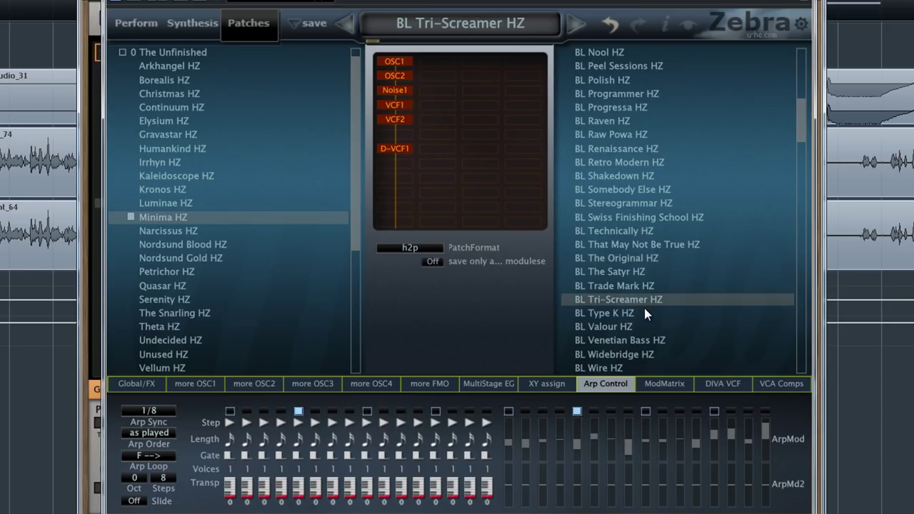
pyautogui.click(626, 341)
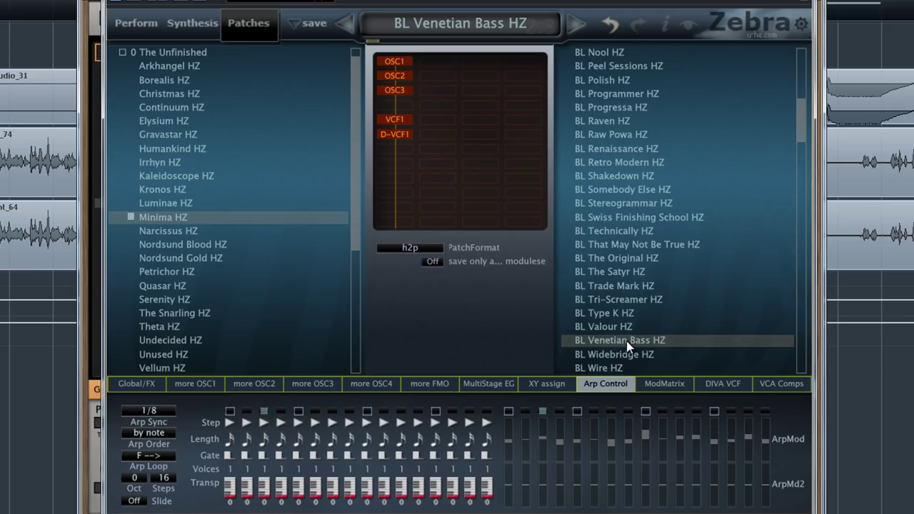
# Audition BL Zeta Reticuli HZ and the bass patches BS Emptiest HZ, BS Kunst HZ and BS Scabber 5 HZ.
pyautogui.moveTo(801, 115); pyautogui.dragTo(794, 148)
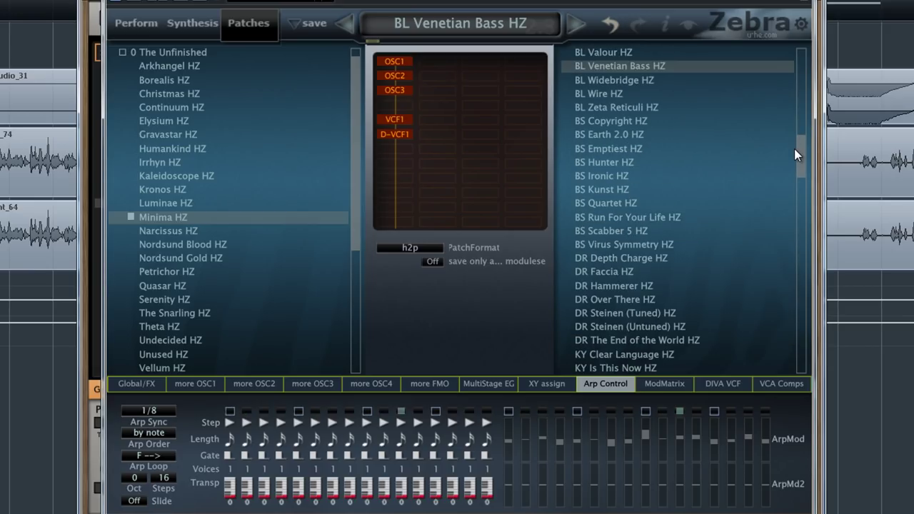
pyautogui.click(642, 108)
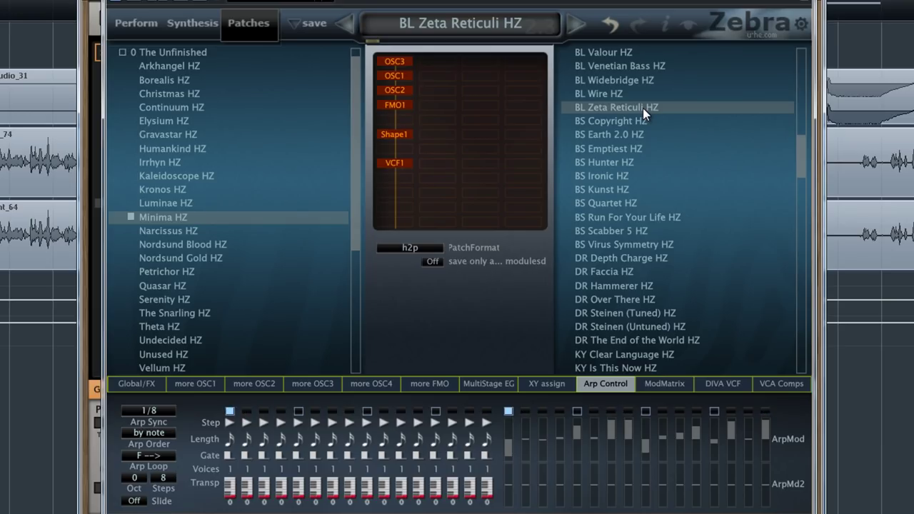
pyautogui.click(633, 147)
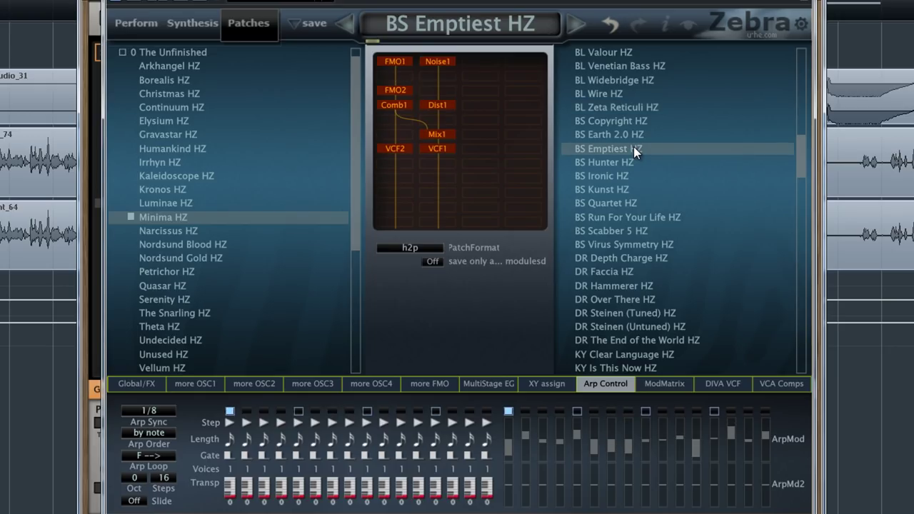
pyautogui.click(615, 188)
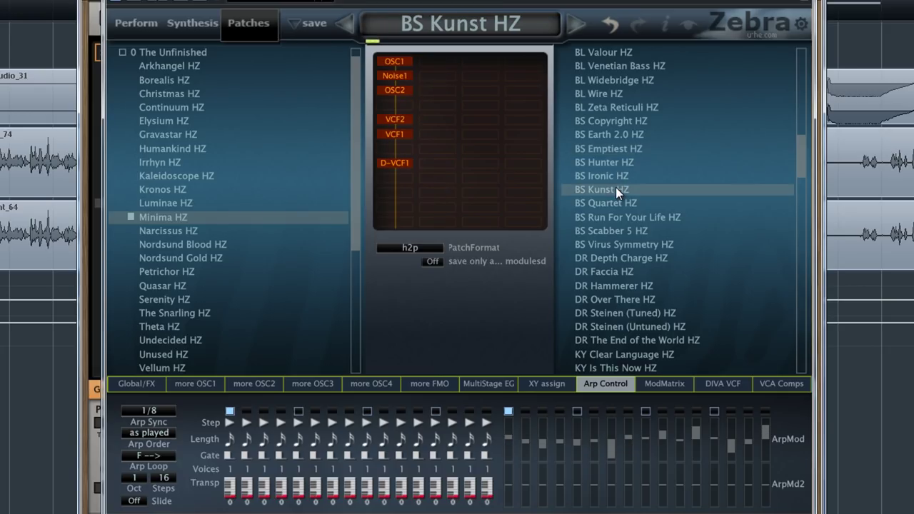
pyautogui.click(627, 233)
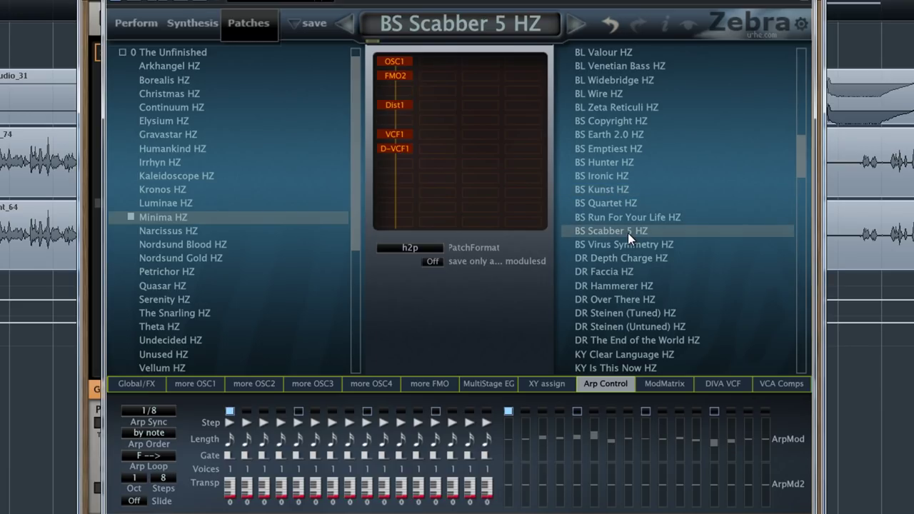
# Audition the Minima HZ patches DR Faccia HZ, DR Steinen (Tuned) HZ and KY Clear Language HZ.
pyautogui.click(614, 272)
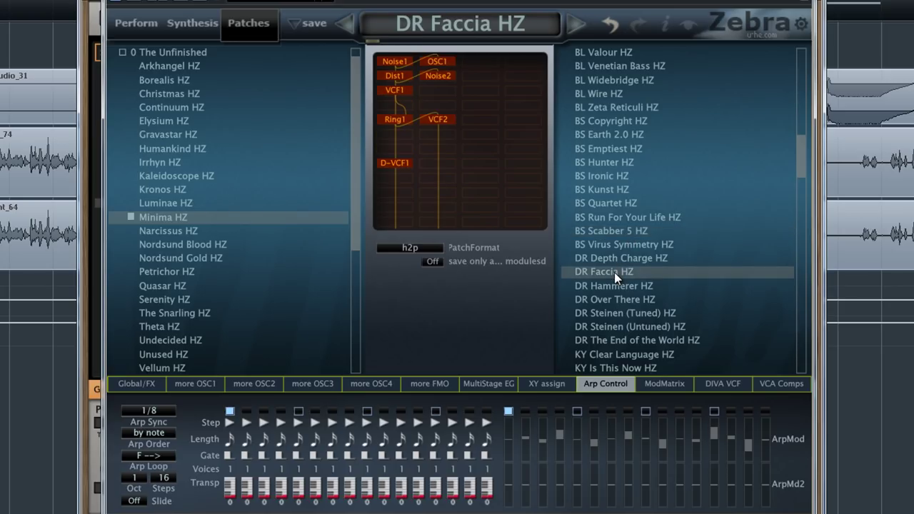
pyautogui.click(613, 313)
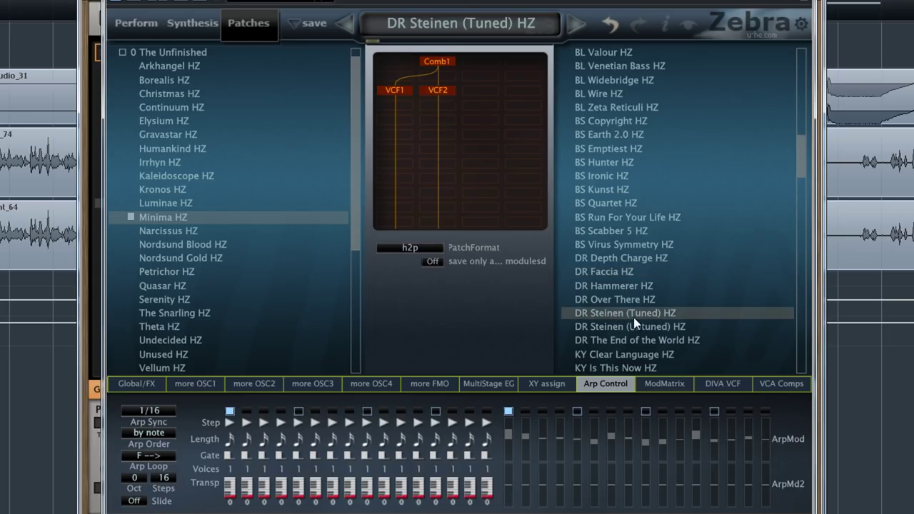
pyautogui.click(615, 352)
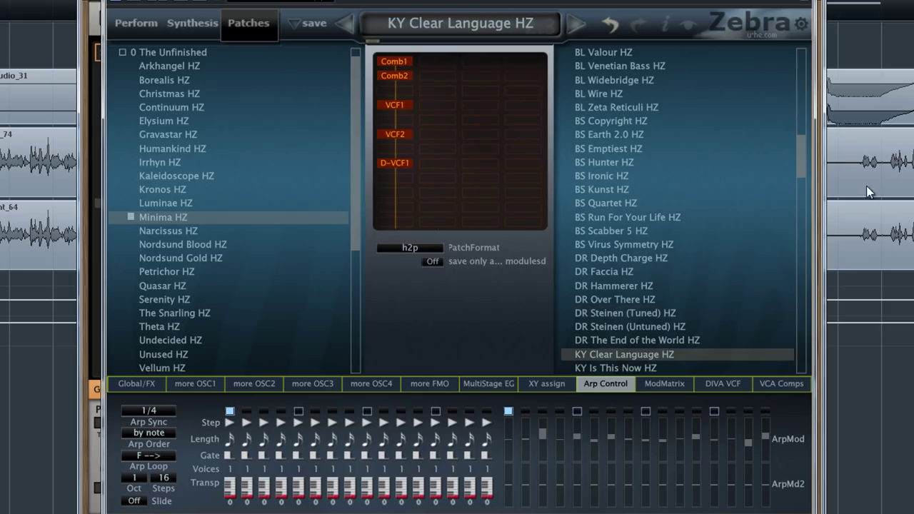
# Audition KY Quock HZ and LD Niobe HZ, and open the patch information for LD Niobe HZ.
pyautogui.scroll(-5, 803, 165)
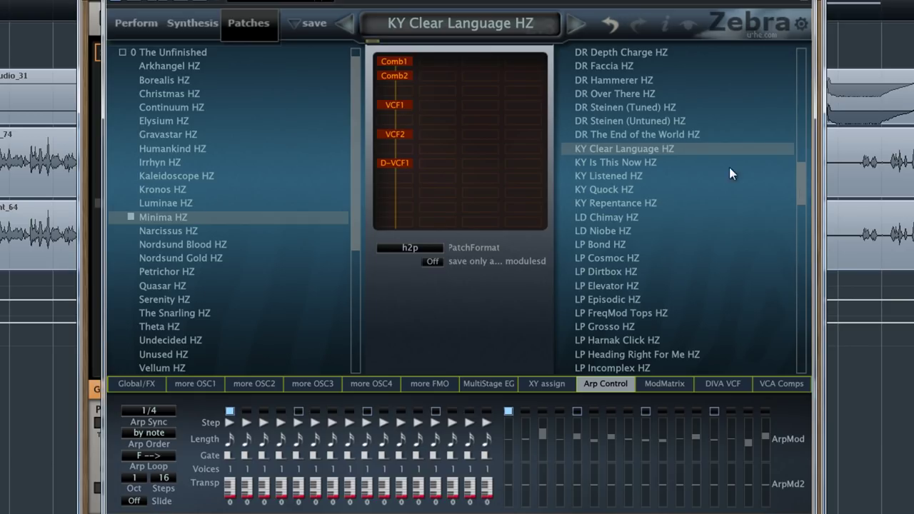
pyautogui.click(625, 190)
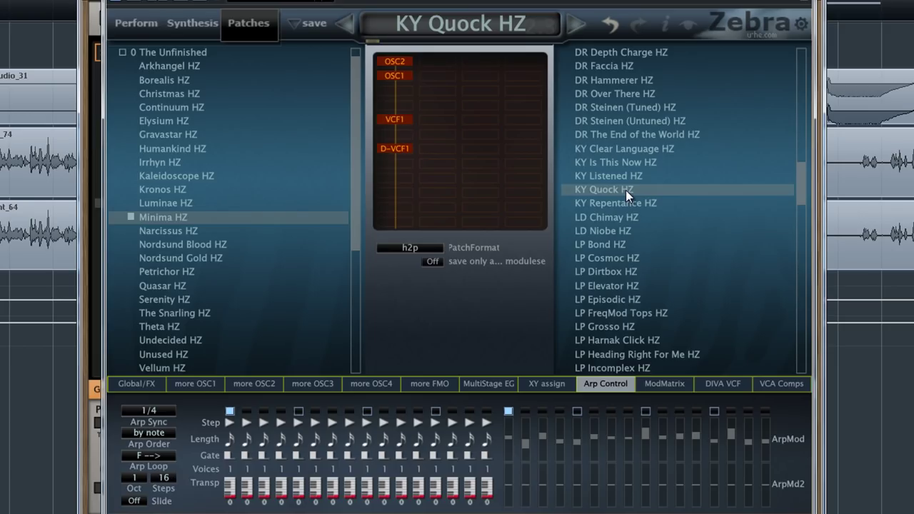
pyautogui.click(613, 230)
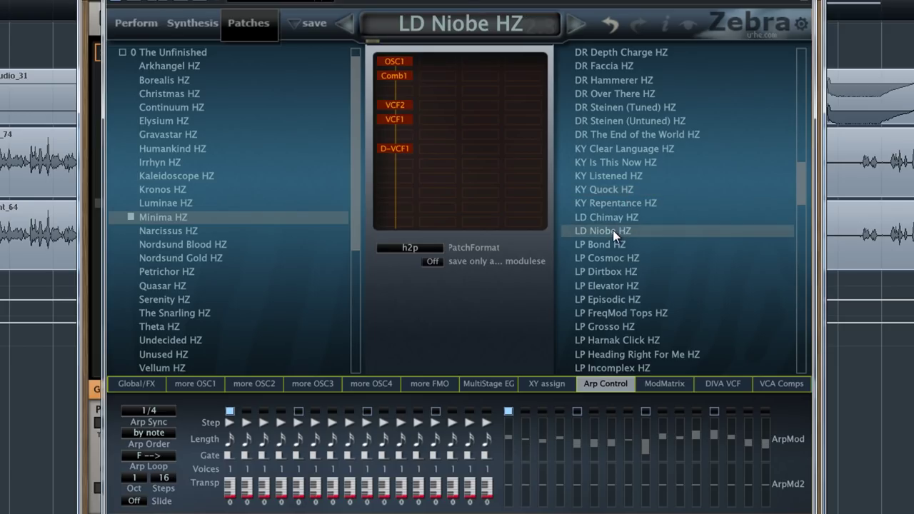
pyautogui.click(666, 27)
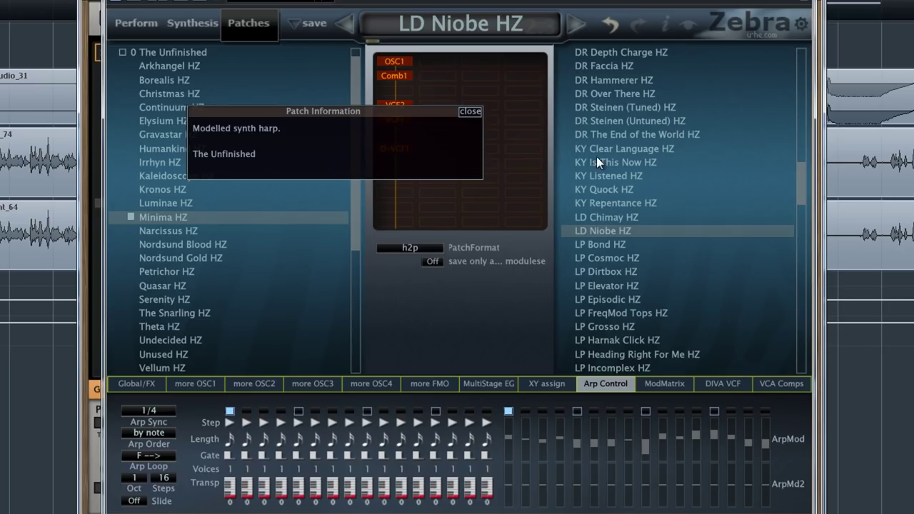
# Audition the Minima HZ loop patches LP Dirtbox HZ, LP FreqMod Tops HZ and LP Heading Right For Me HZ.
pyautogui.click(603, 271)
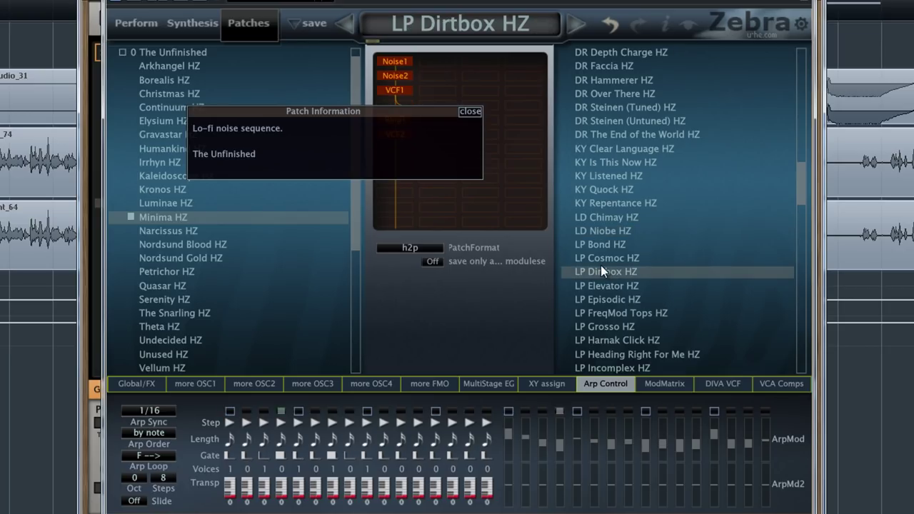
pyautogui.click(595, 316)
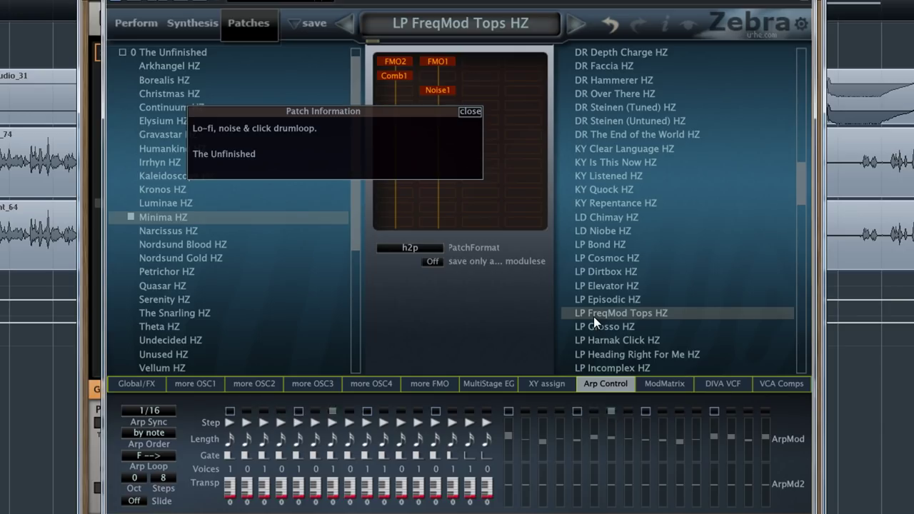
pyautogui.click(607, 354)
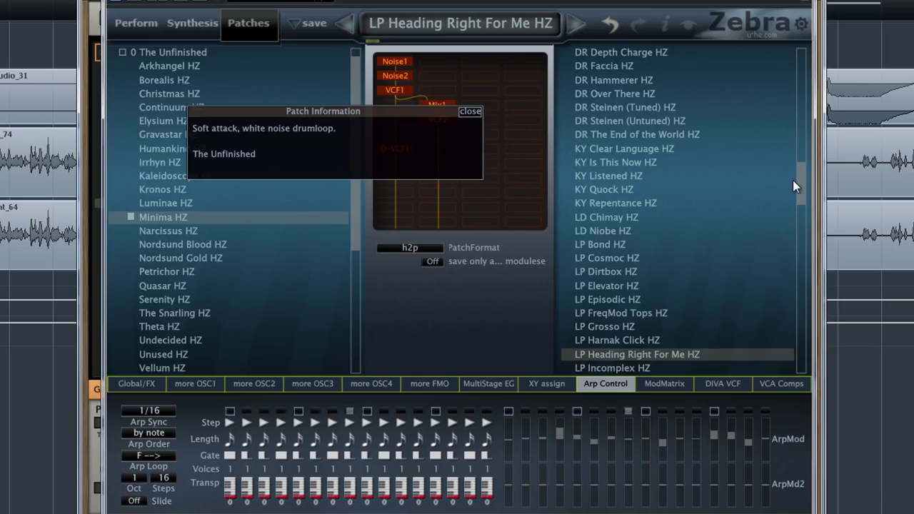
# Audition the loop patches LP Knocker HZ, LP Metal Death HZ and LP Path of the Flesh HZ.
pyautogui.scroll(-7, 802, 211)
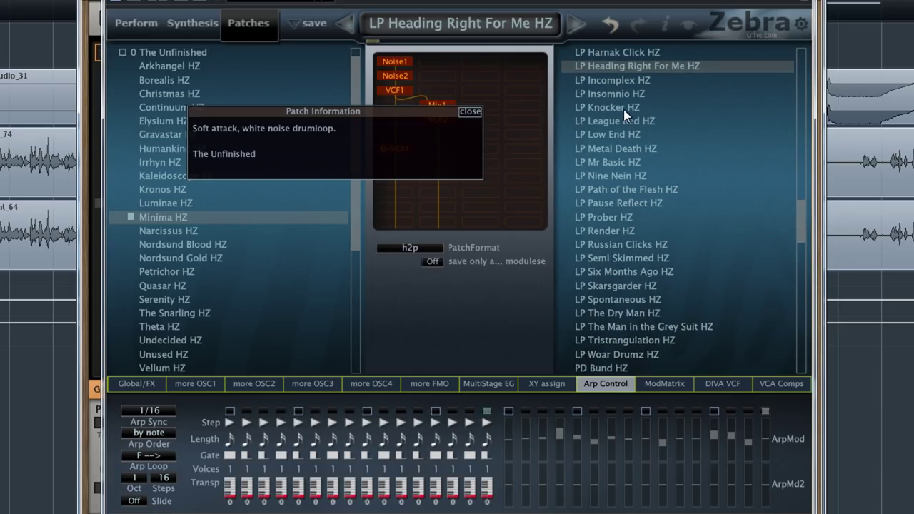
pyautogui.click(623, 110)
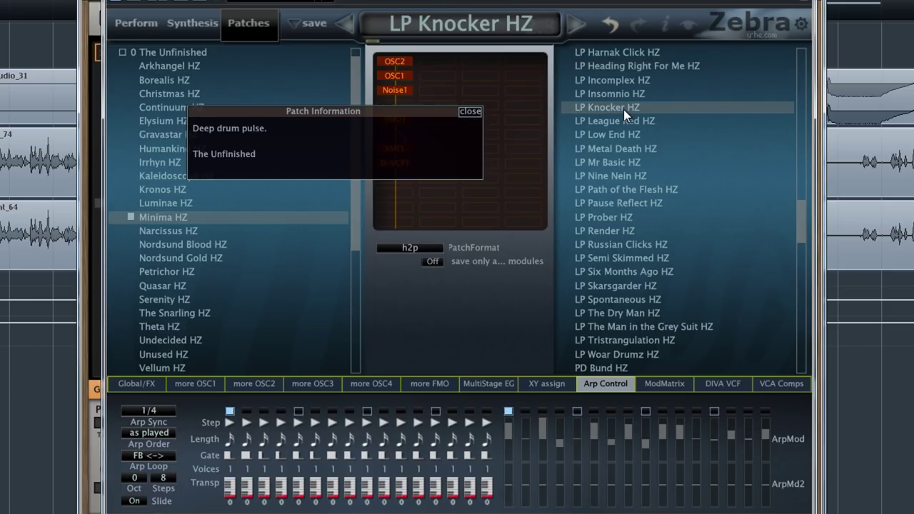
pyautogui.click(623, 148)
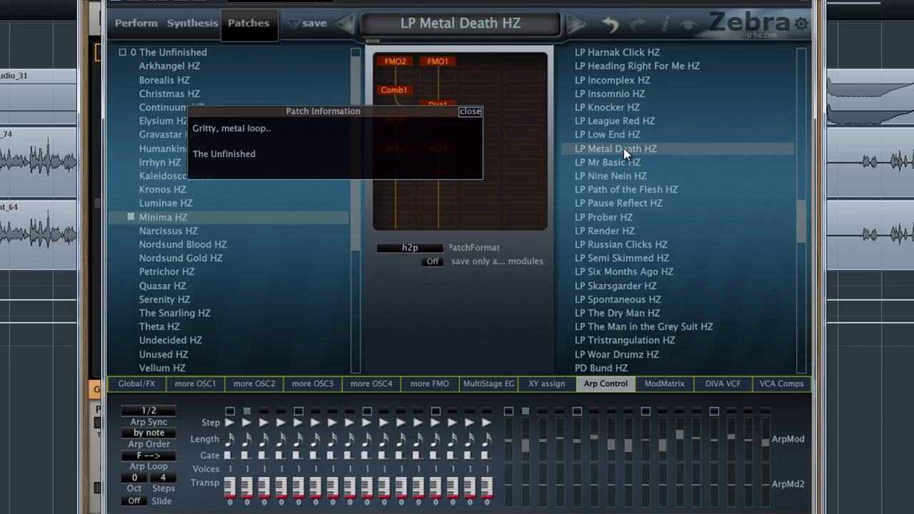
pyautogui.click(621, 191)
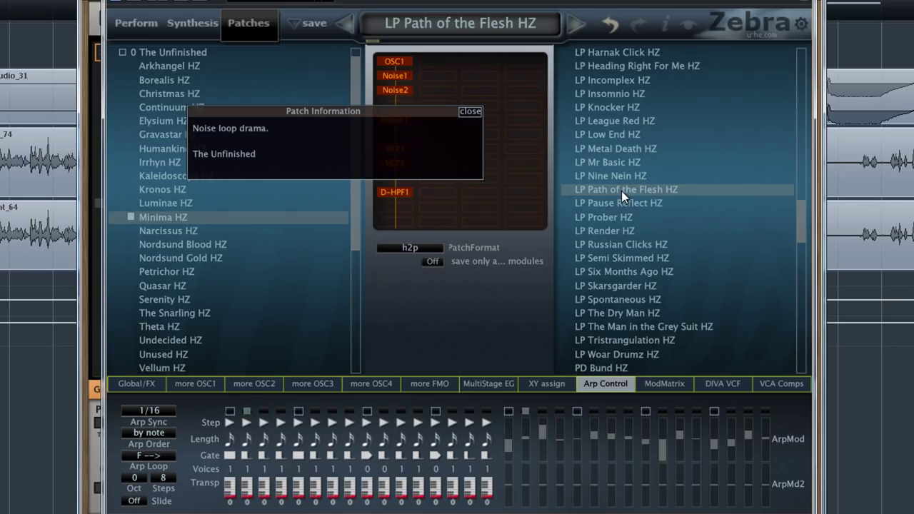
# Audition the loop patches LP Render HZ, LP Six Months Ago HZ, LP The Dry Man HZ and LP Woar Drumz HZ.
pyautogui.click(614, 230)
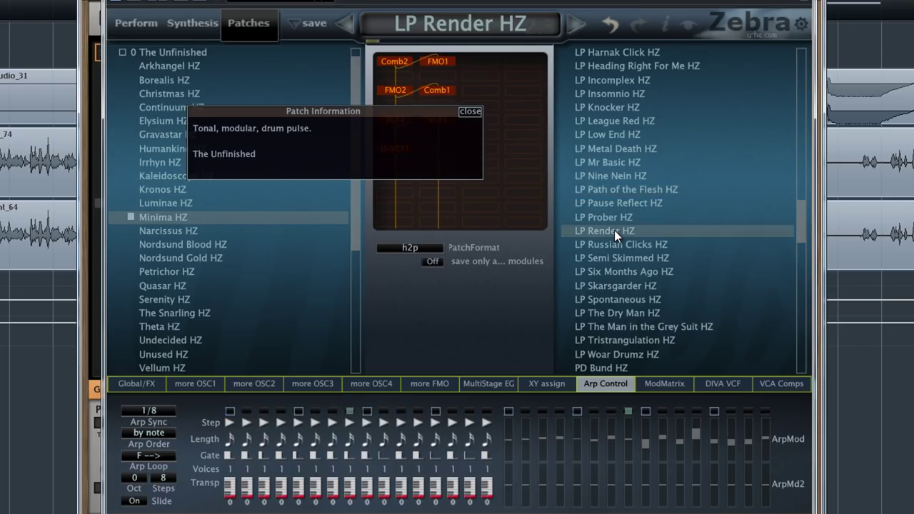
pyautogui.click(618, 271)
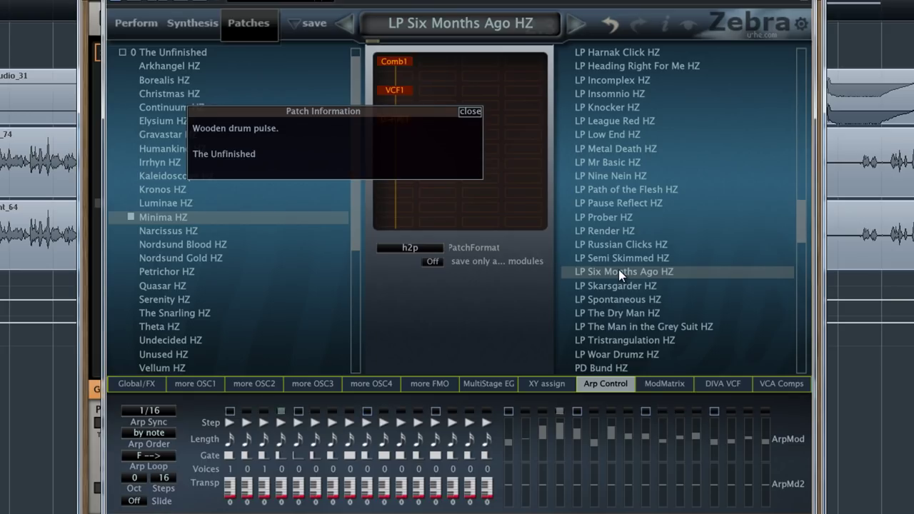
pyautogui.click(621, 312)
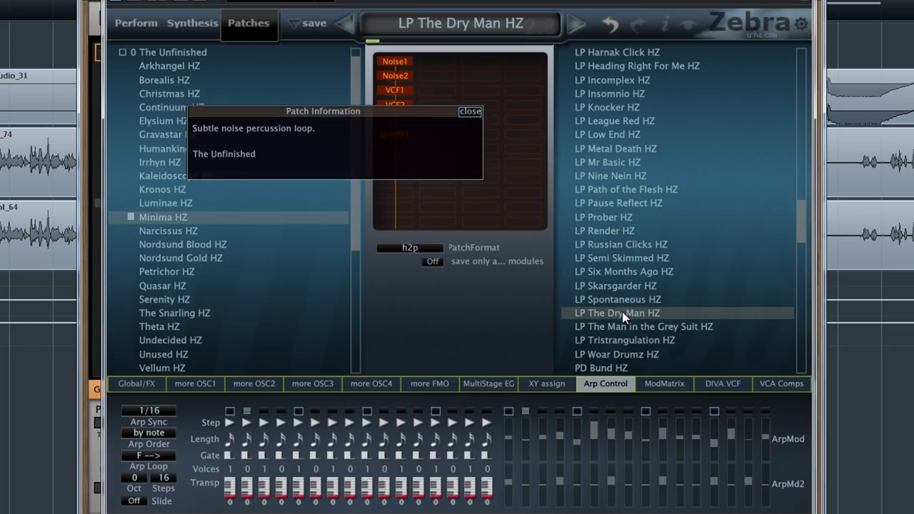
pyautogui.moveTo(797, 211); pyautogui.dragTo(800, 242)
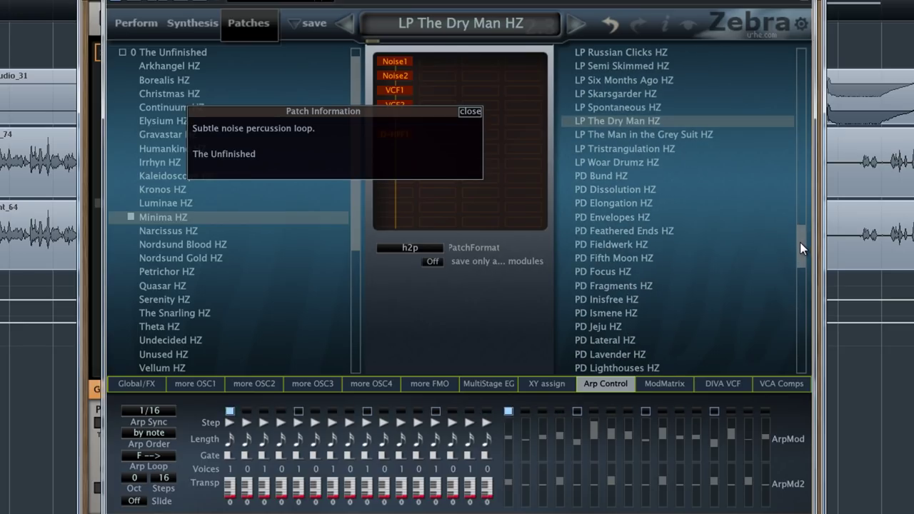
pyautogui.click(631, 163)
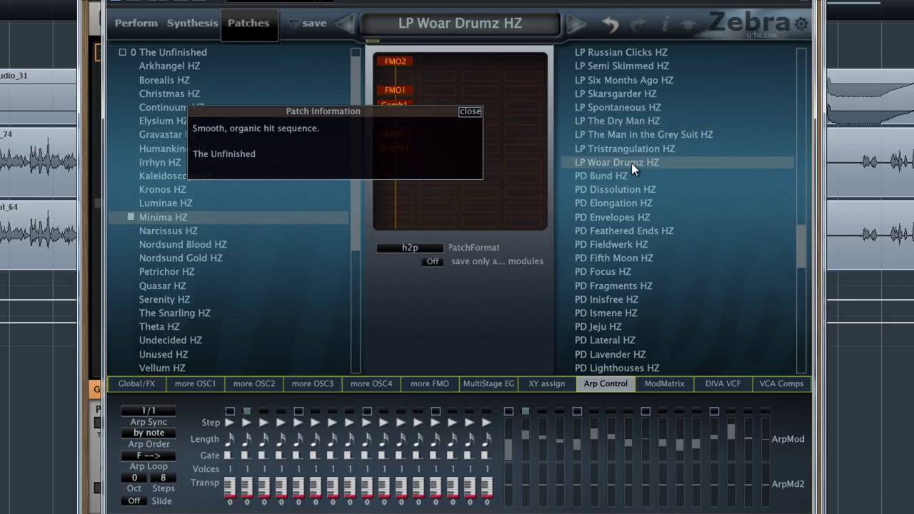
# Audition the pads PD Elongation HZ, PD Fieldwerk HZ, PD Fragments HZ, PD Jeju HZ, PD Lighthouses HZ and PD Marshland Choir HZ.
pyautogui.click(623, 203)
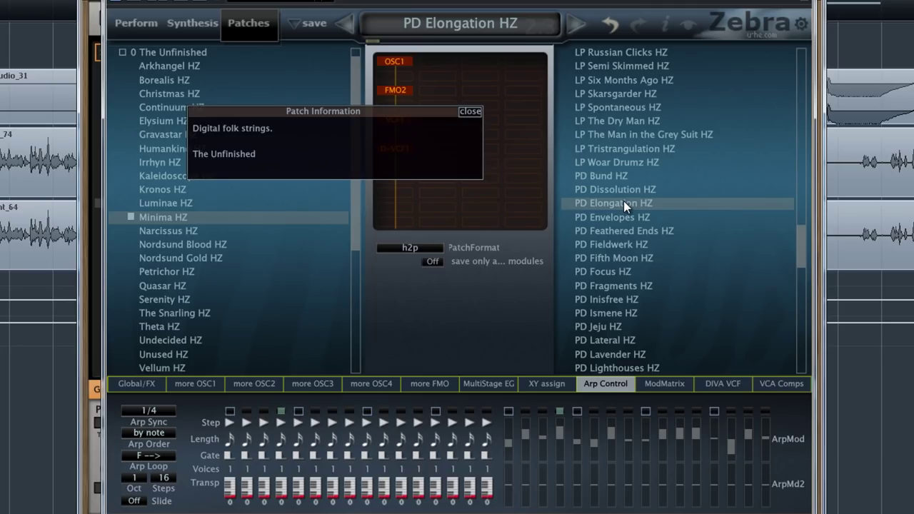
pyautogui.click(628, 245)
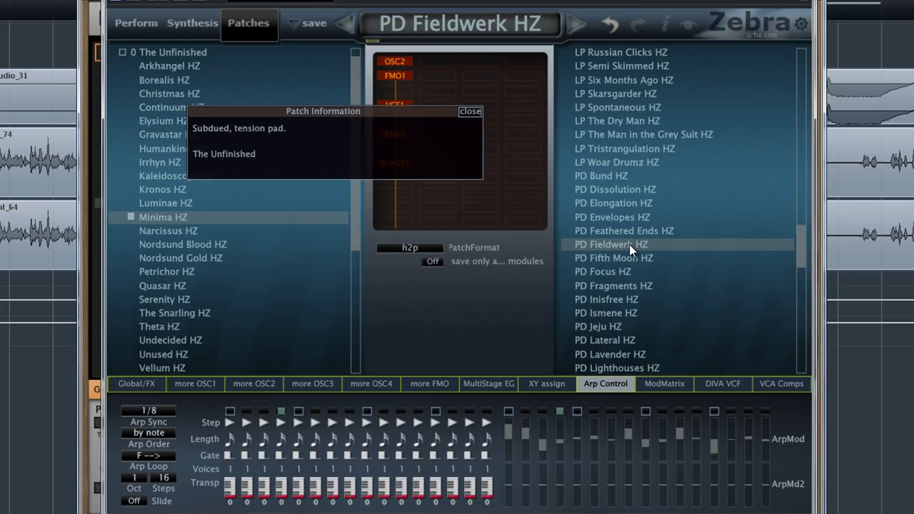
pyautogui.click(607, 284)
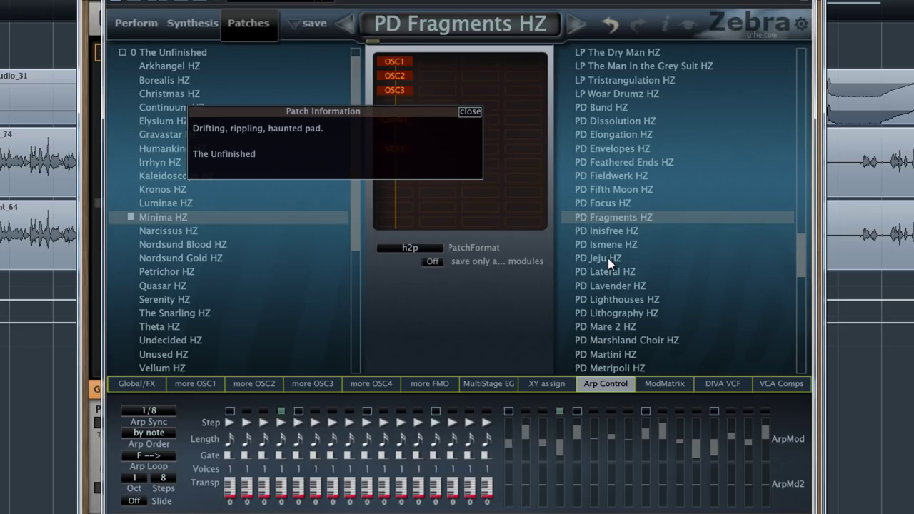
pyautogui.click(608, 258)
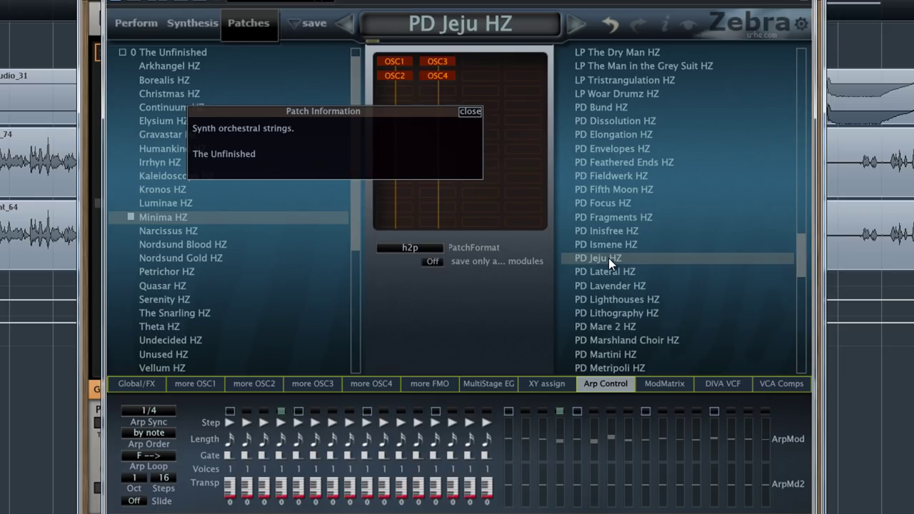
pyautogui.click(604, 299)
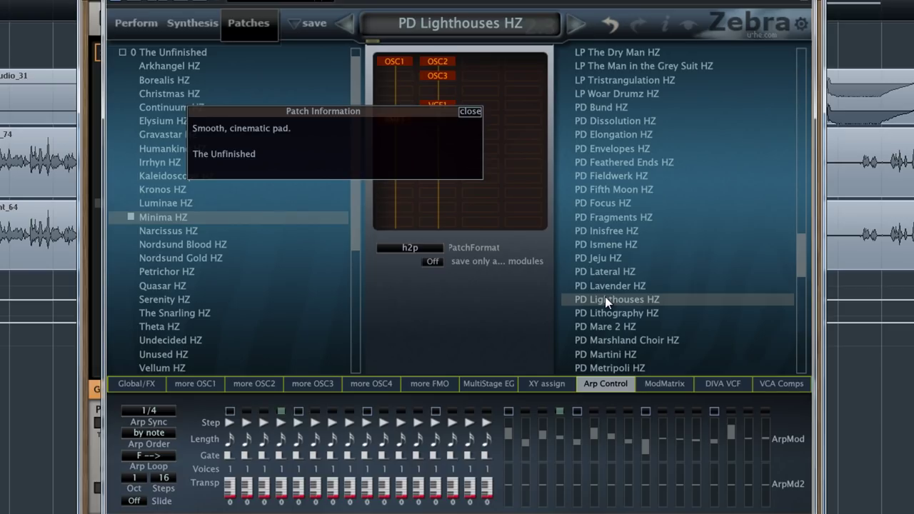
pyautogui.click(612, 340)
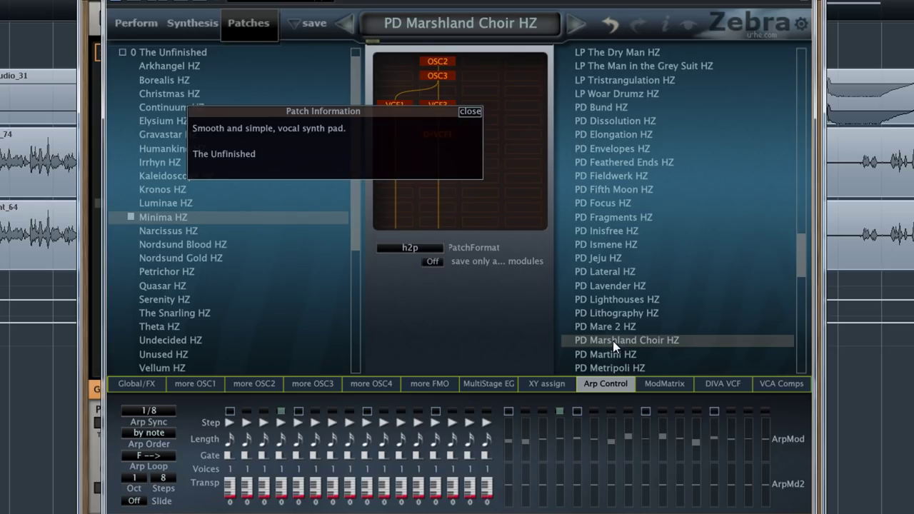
# Audition the pads PD Not Too Boring HZ, PD Oulu HZ, PD Samir HZ and PD We Sit in Waves HZ.
pyautogui.moveTo(801, 248); pyautogui.dragTo(801, 281)
pyautogui.click(623, 134)
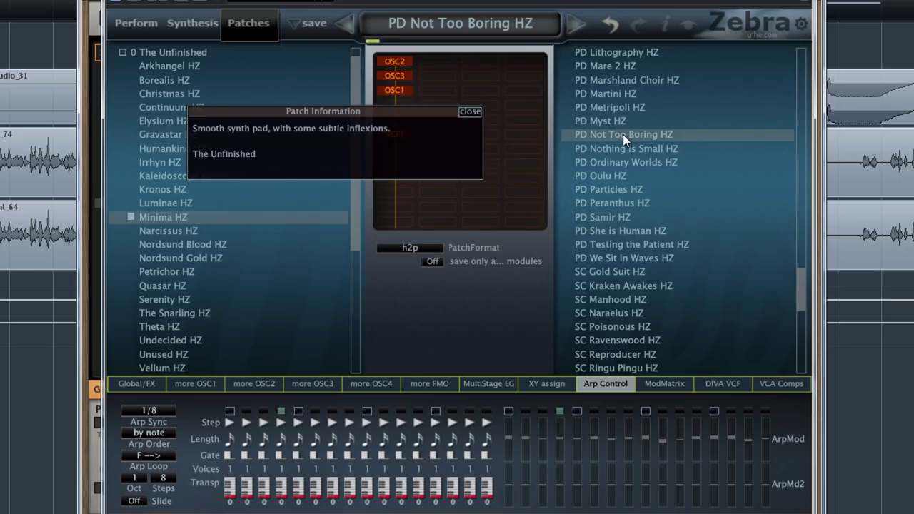
pyautogui.click(602, 177)
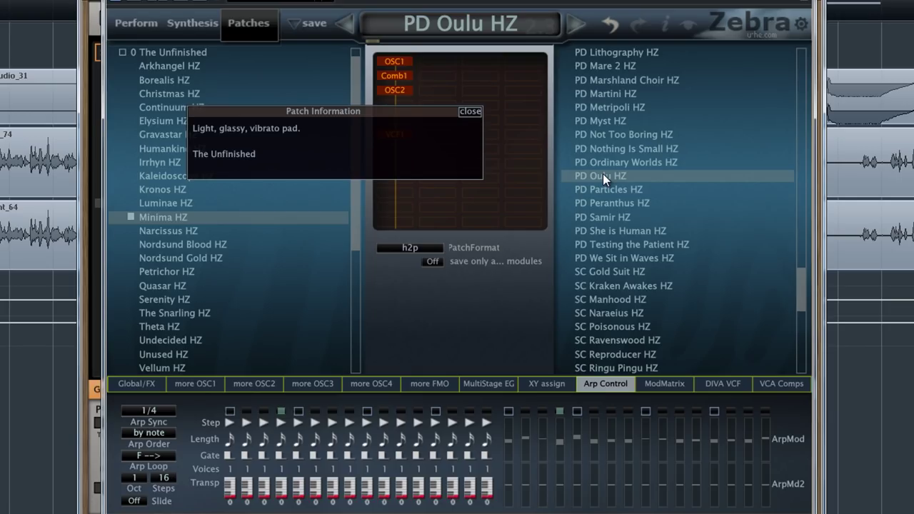
pyautogui.click(606, 215)
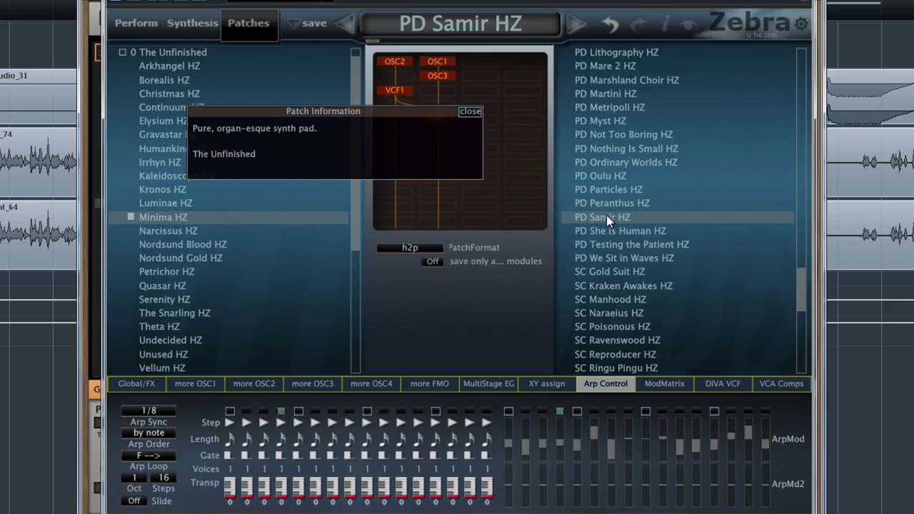
pyautogui.click(609, 257)
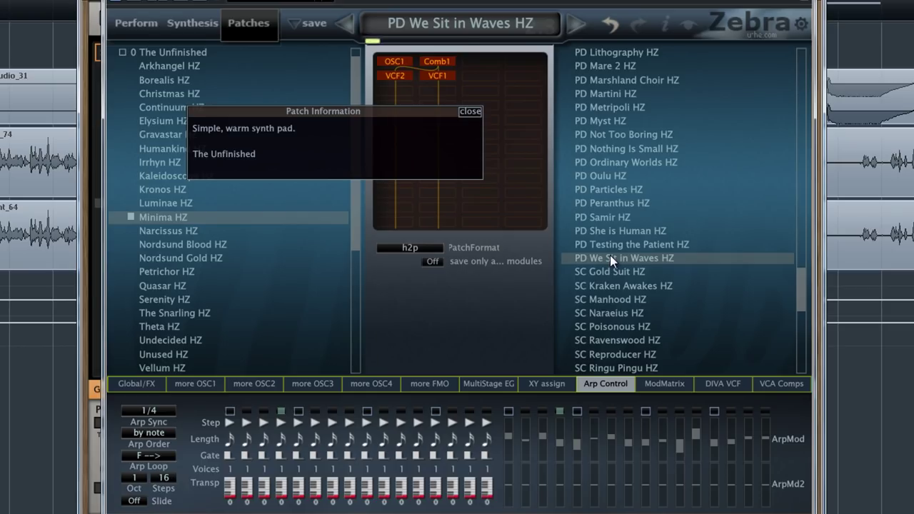
# Audition the soundscape patches SC Manhood HZ, SC Ravenswood HZ and SC Senselessness HZ.
pyautogui.click(620, 300)
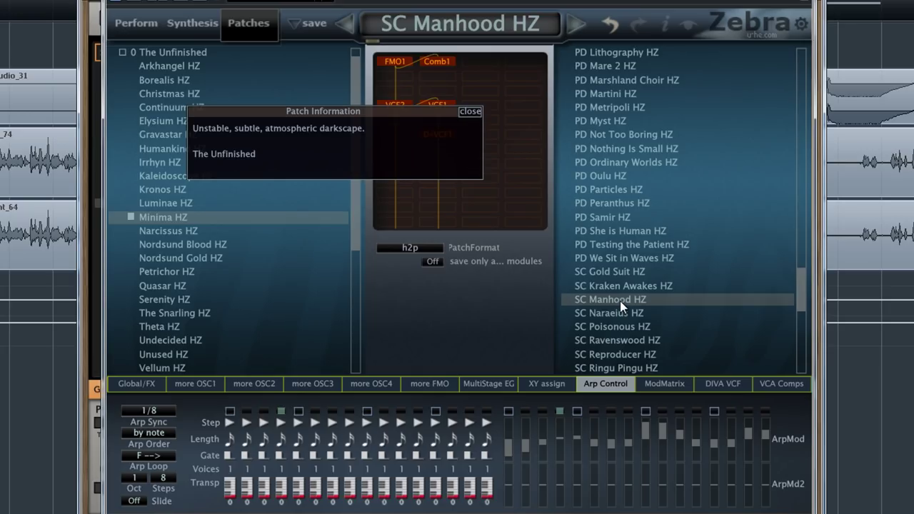
pyautogui.moveTo(799, 287); pyautogui.dragTo(798, 310)
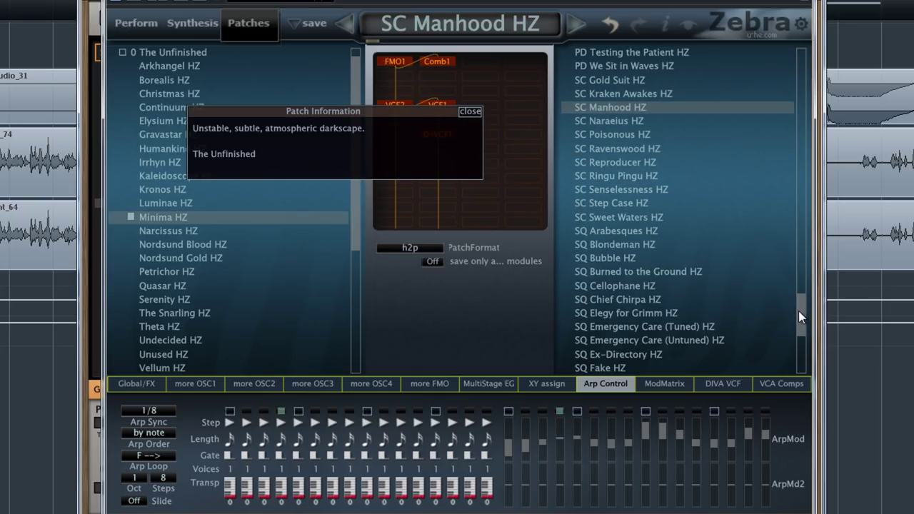
pyautogui.click(641, 148)
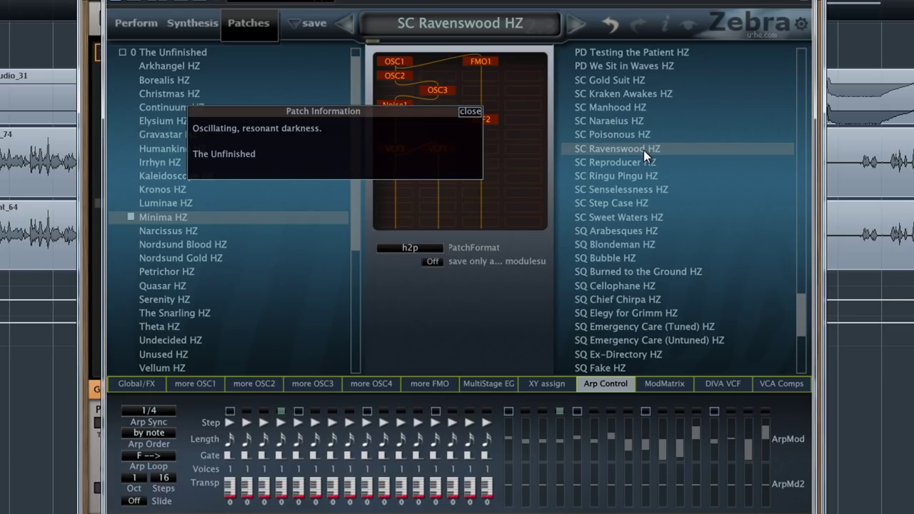
pyautogui.click(649, 188)
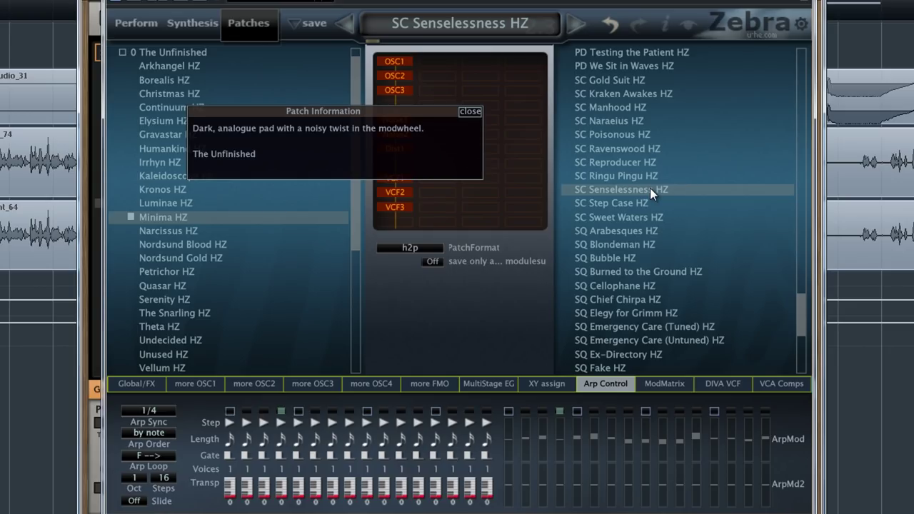
# Audition SQ Arabesques HZ, SQ Burned to the Ground HZ, SQ Elegy for Grimm HZ, SQ Ex-Directory HZ and SQ Gratuite HZ.
pyautogui.click(648, 233)
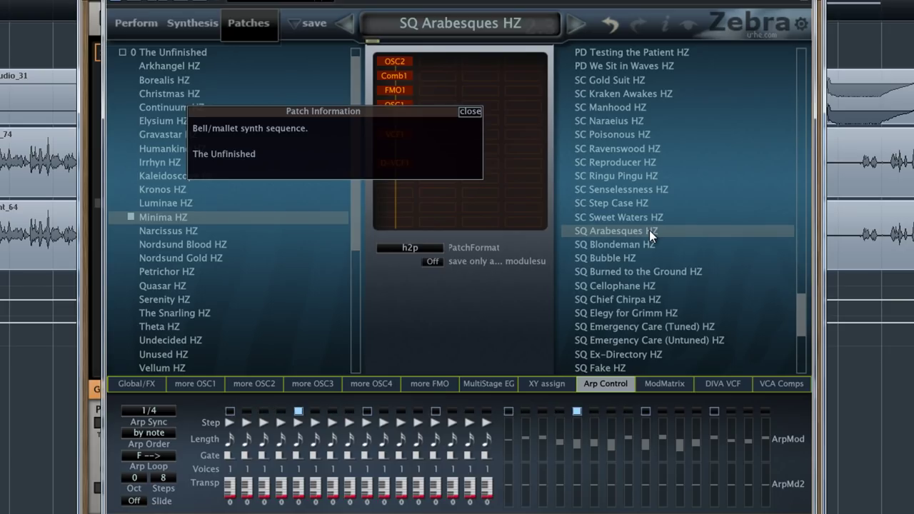
pyautogui.click(652, 273)
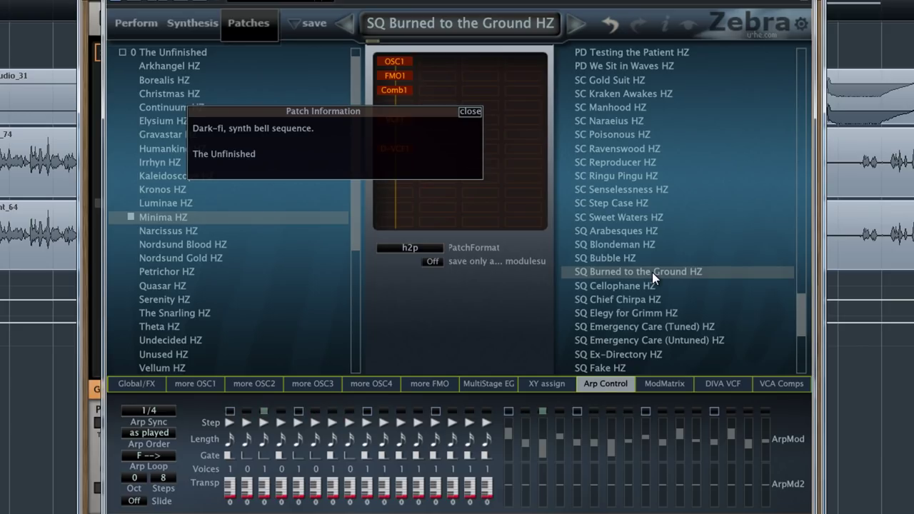
pyautogui.click(642, 314)
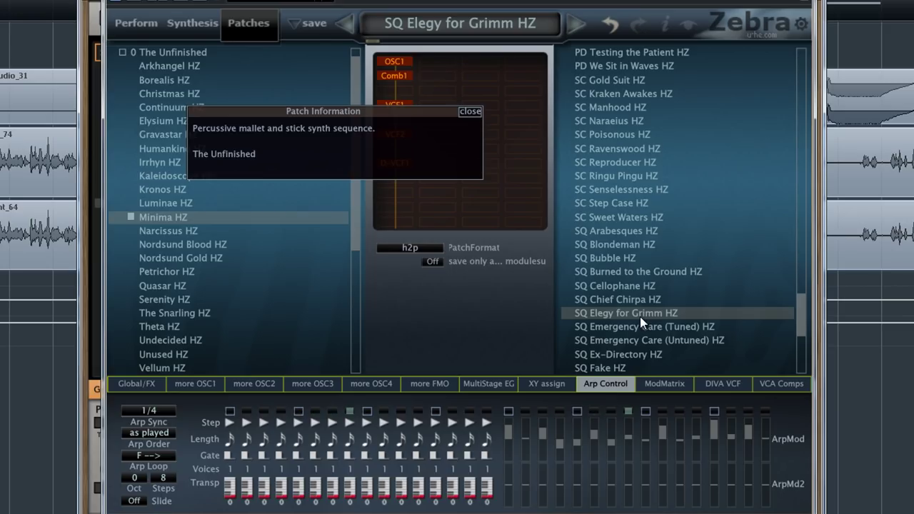
pyautogui.click(641, 355)
pyautogui.moveTo(796, 302); pyautogui.dragTo(803, 337)
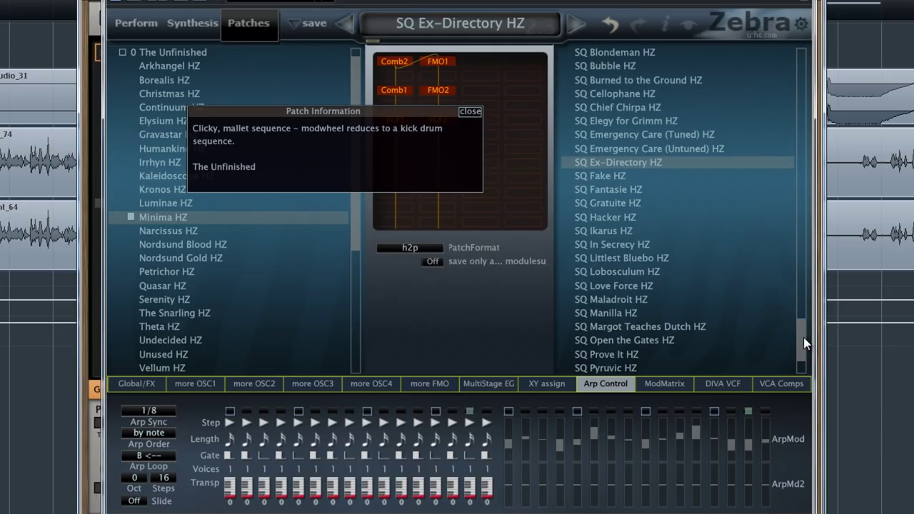
pyautogui.click(624, 203)
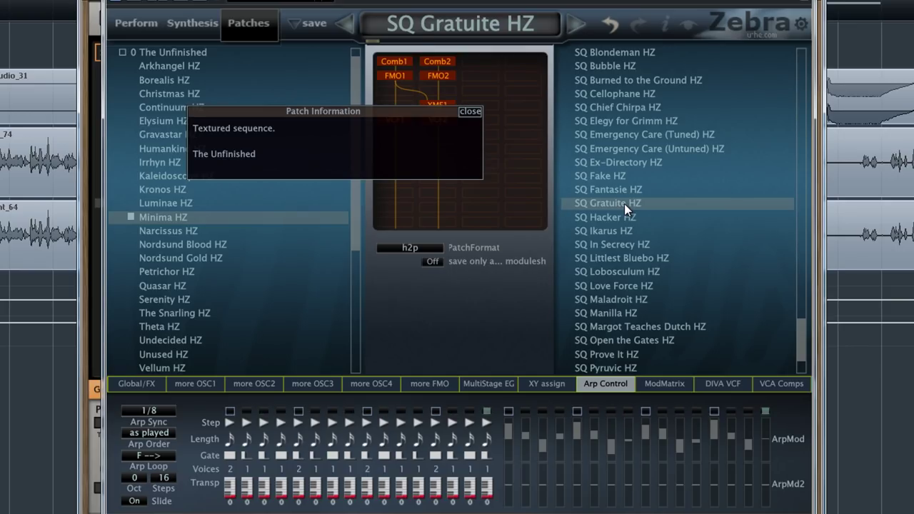
# Audition SQ In Secrecy in Zebra2, and SQ In Secrecy HZ and SQ Love Force HZ in ZebraHZ.
pyautogui.click(663, 244)
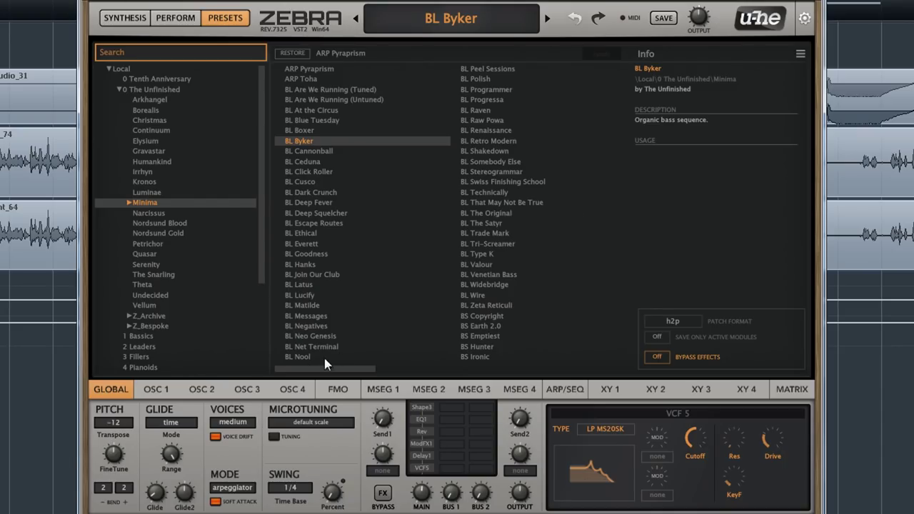
pyautogui.moveTo(310, 367); pyautogui.dragTo(564, 408)
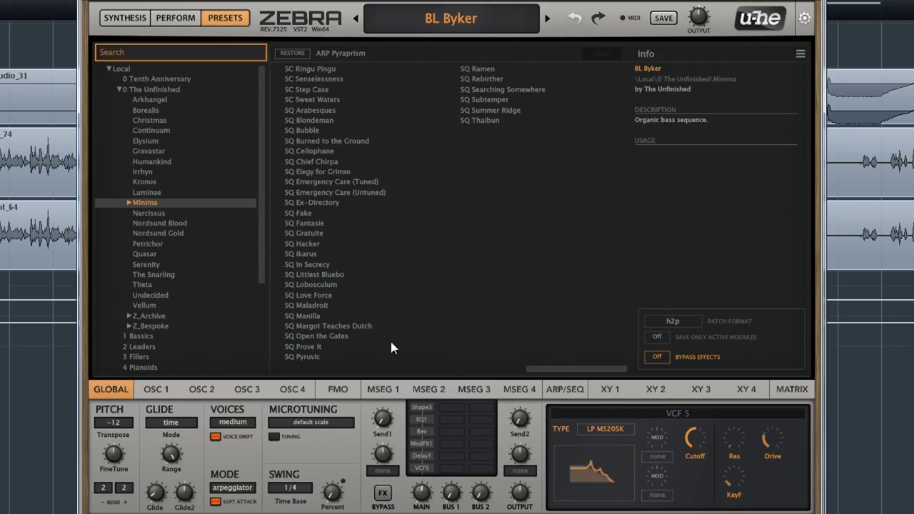
pyautogui.click(309, 265)
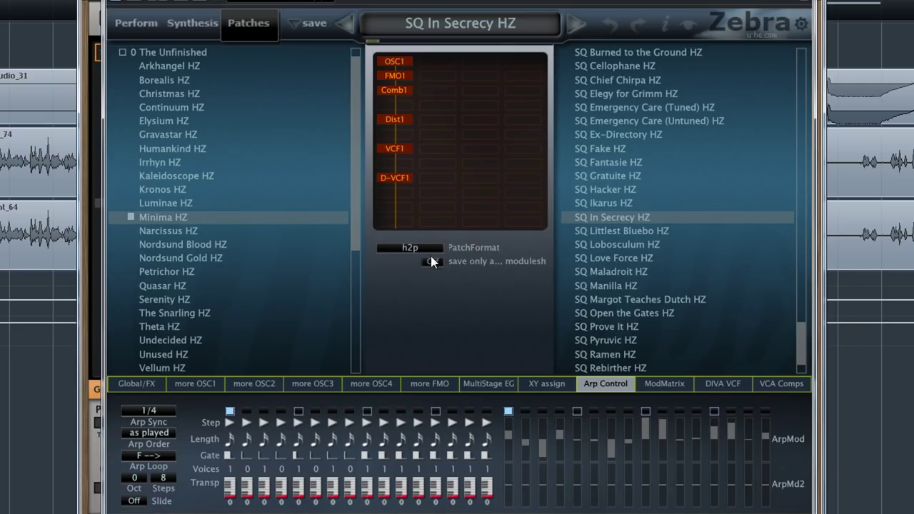
pyautogui.click(606, 257)
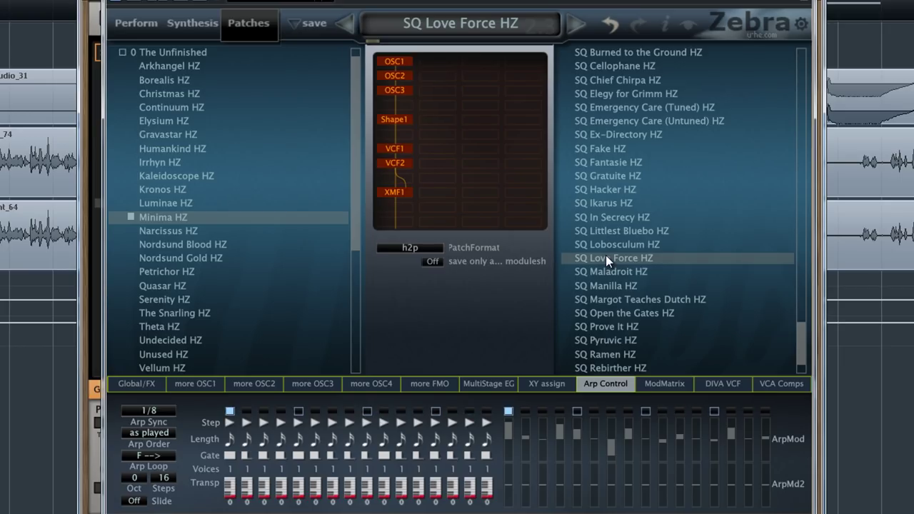
# Audition SQ Margot Teaches Dutch HZ, SQ Pyruvic HZ, SQ Searching Somewhere HZ and SQ Thaibun HZ.
pyautogui.click(631, 300)
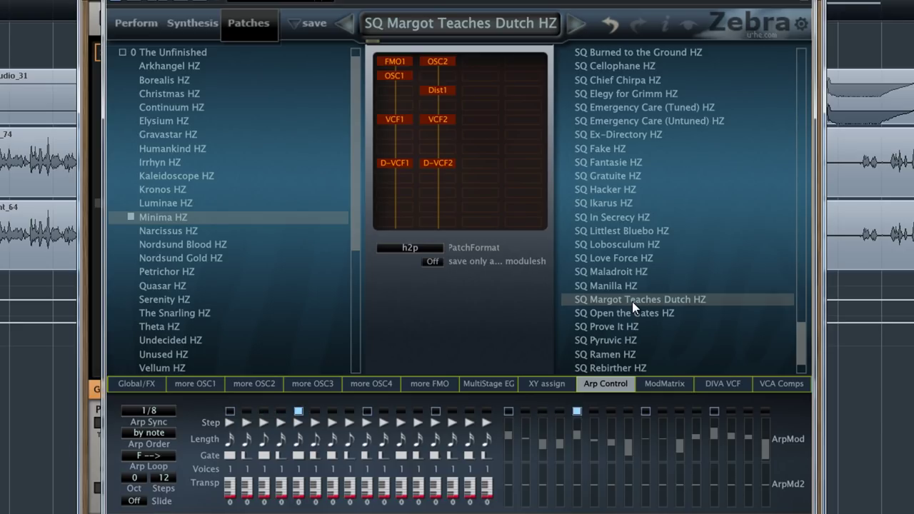
pyautogui.click(631, 339)
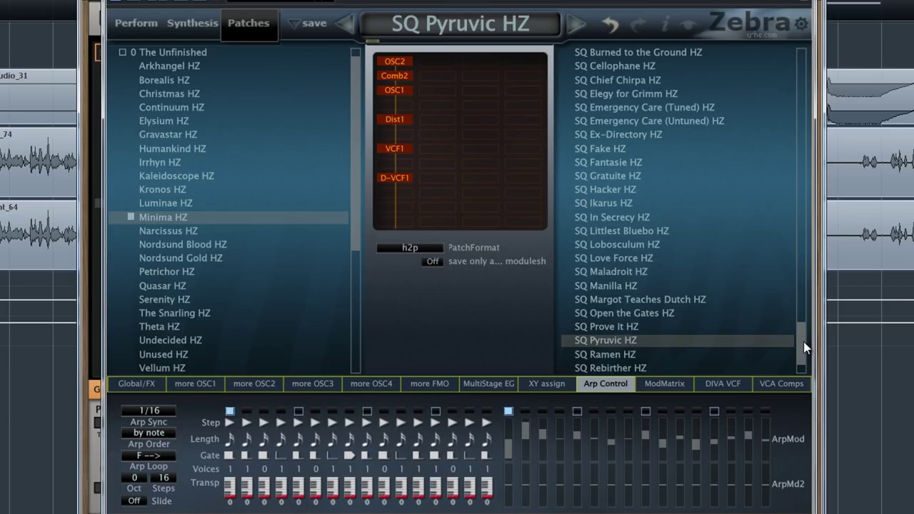
pyautogui.moveTo(803, 341); pyautogui.dragTo(802, 361)
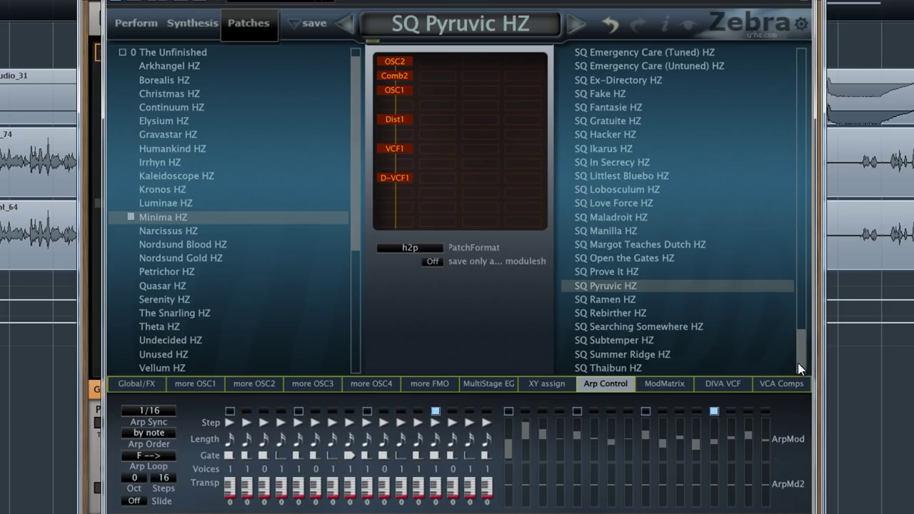
pyautogui.click(687, 332)
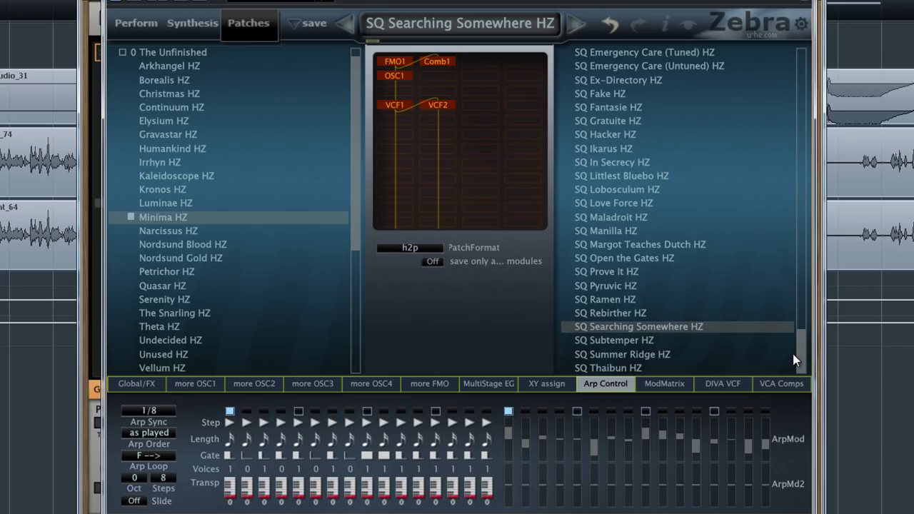
pyautogui.click(627, 369)
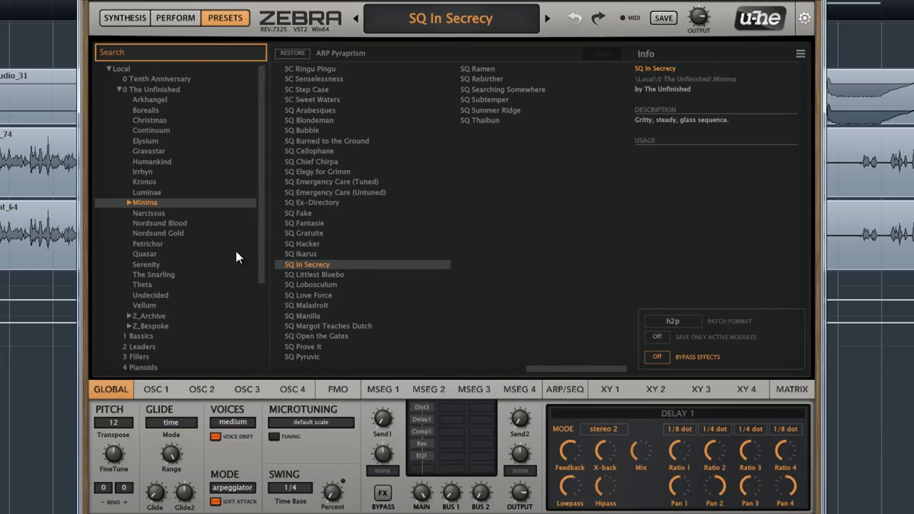
# In Zebra2, open Minima's Bonus Ethnic folder and audition ARP Elixir and ARP Salvage.
pyautogui.click(129, 204)
pyautogui.click(151, 215)
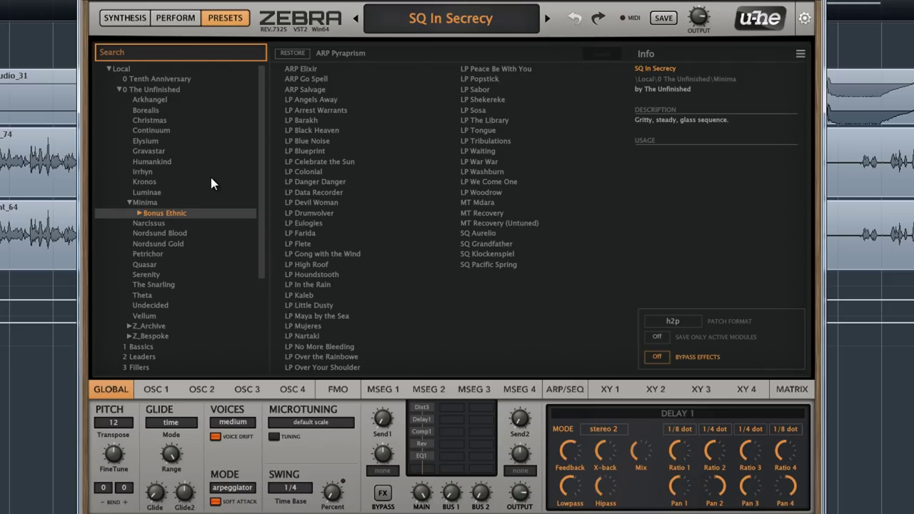
pyautogui.click(300, 70)
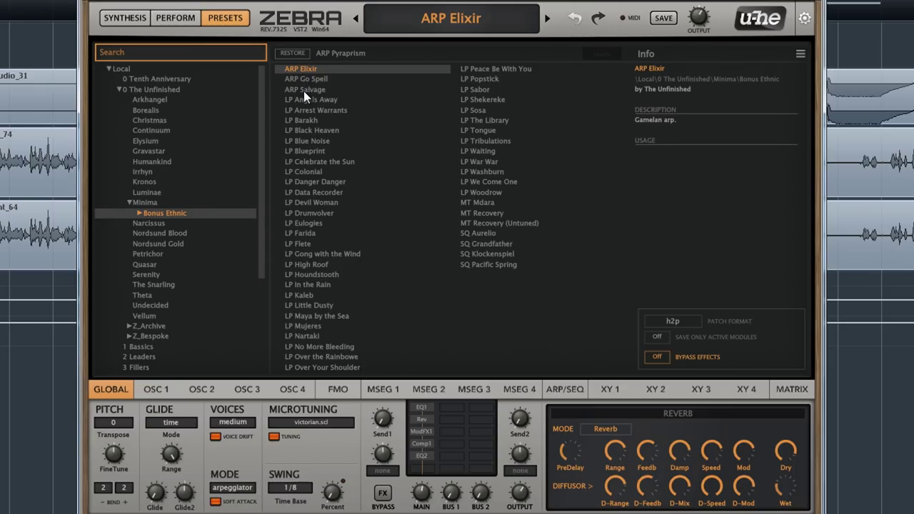
pyautogui.click(303, 91)
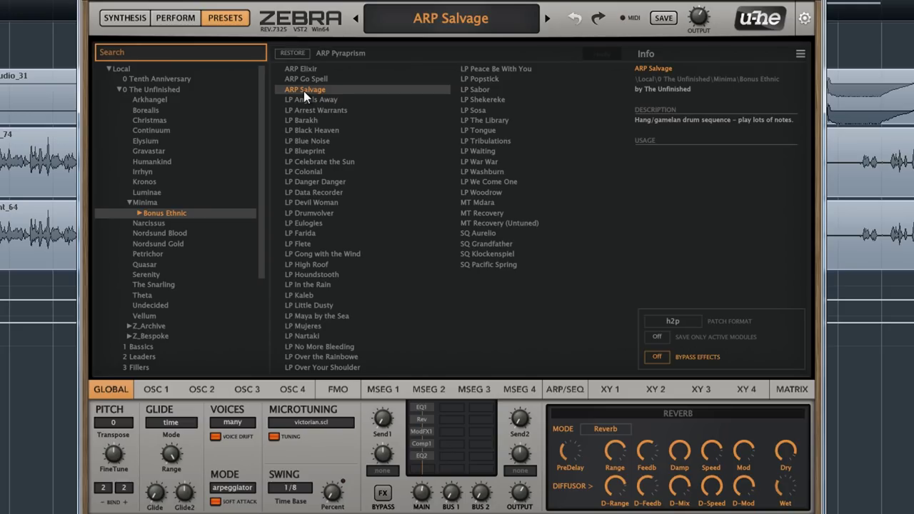
# Audition the loops LP Angels Away, LP Black Heaven, LP Celebrate the Sun, LP Data Recorder and LP Eulogies.
pyautogui.click(307, 99)
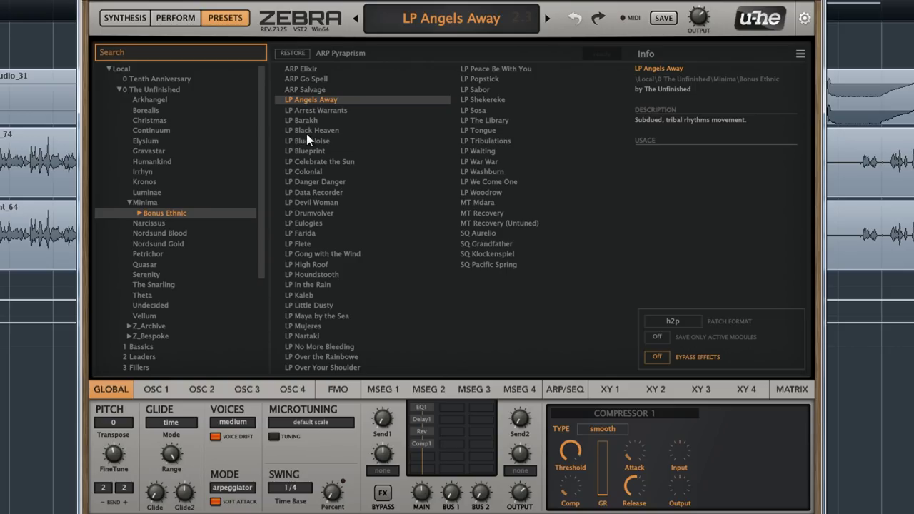
pyautogui.click(306, 131)
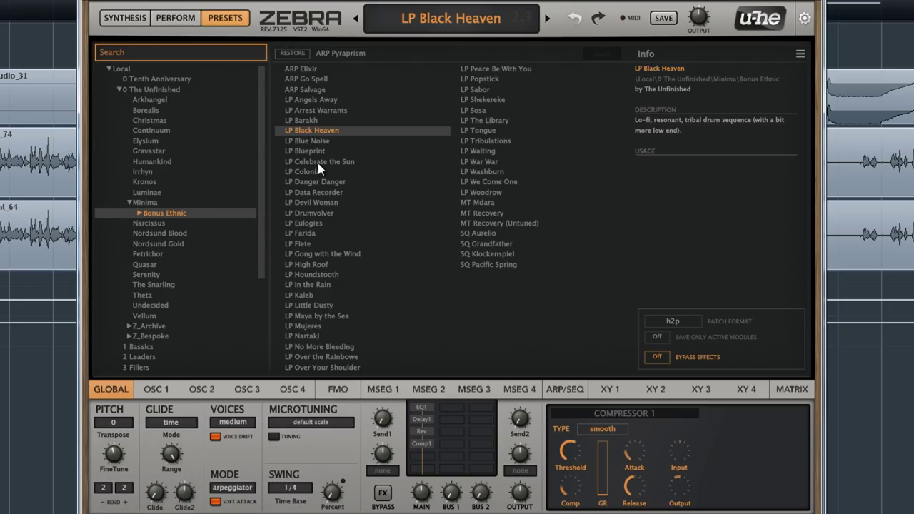
pyautogui.click(317, 163)
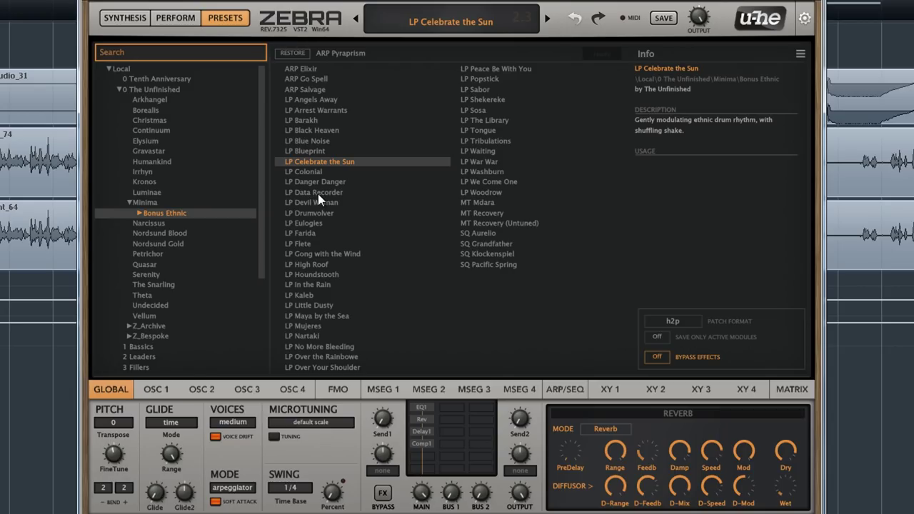
pyautogui.click(318, 194)
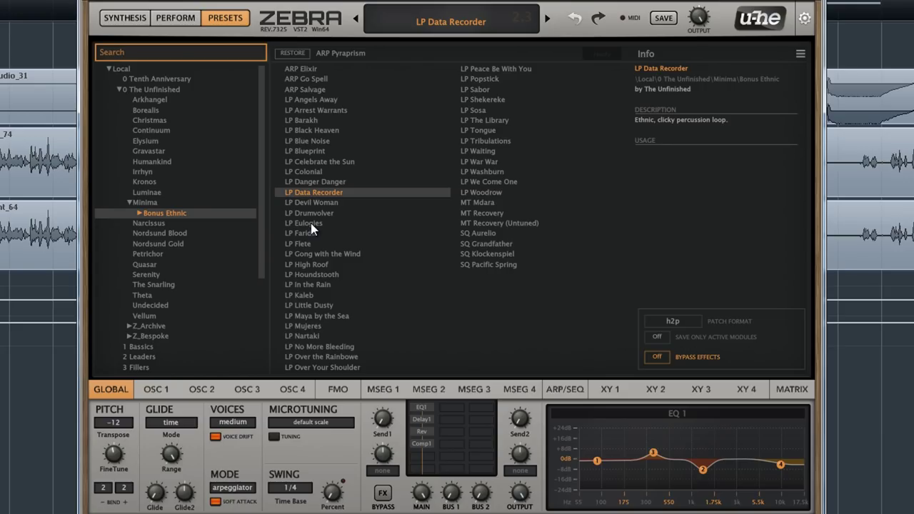
pyautogui.click(310, 222)
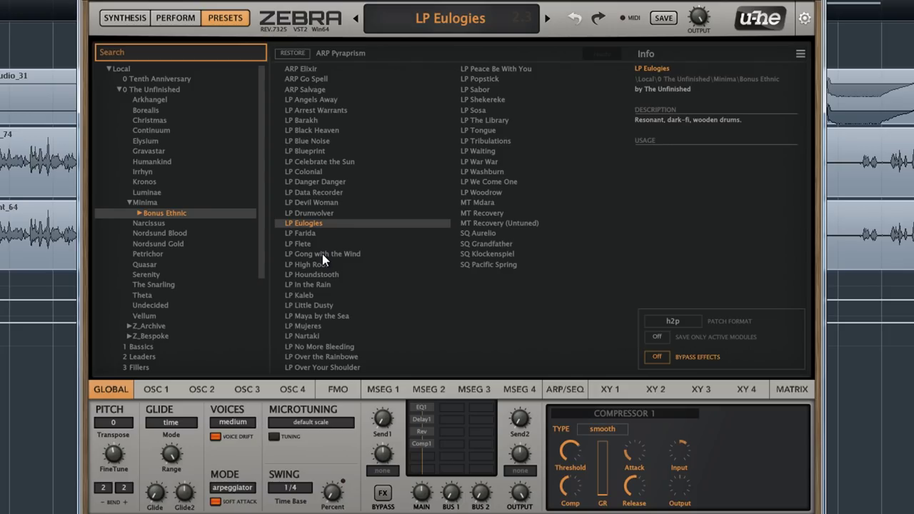
# Audition LP Gong with the Wind, LP In the Rain, LP Maya by the Sea and LP No More Bleeding.
pyautogui.click(322, 254)
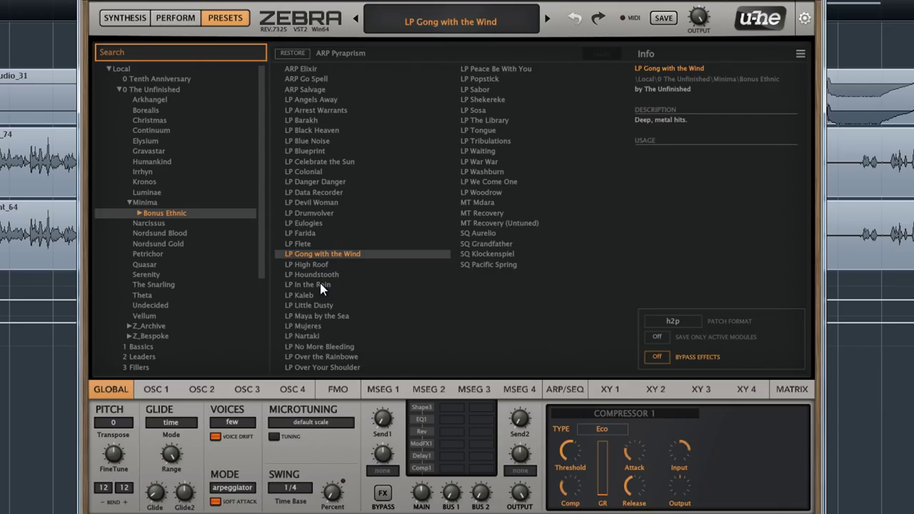
pyautogui.click(319, 285)
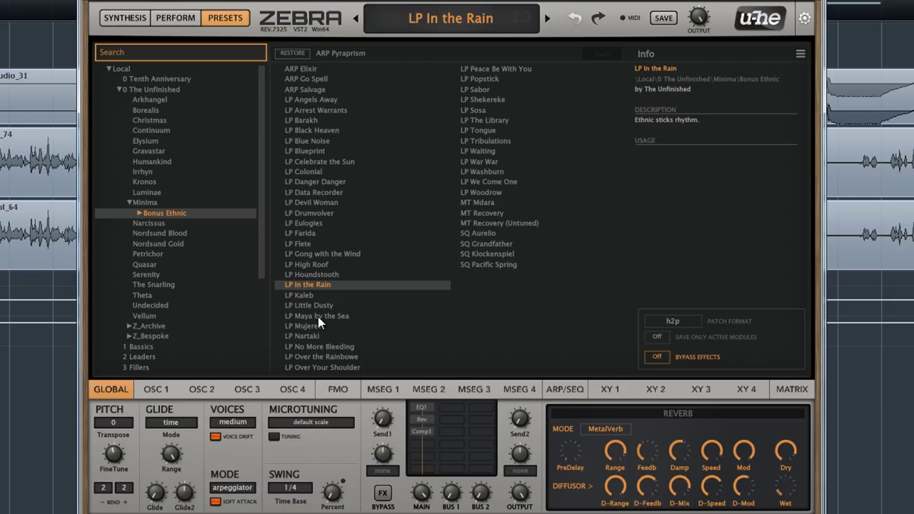
pyautogui.click(318, 316)
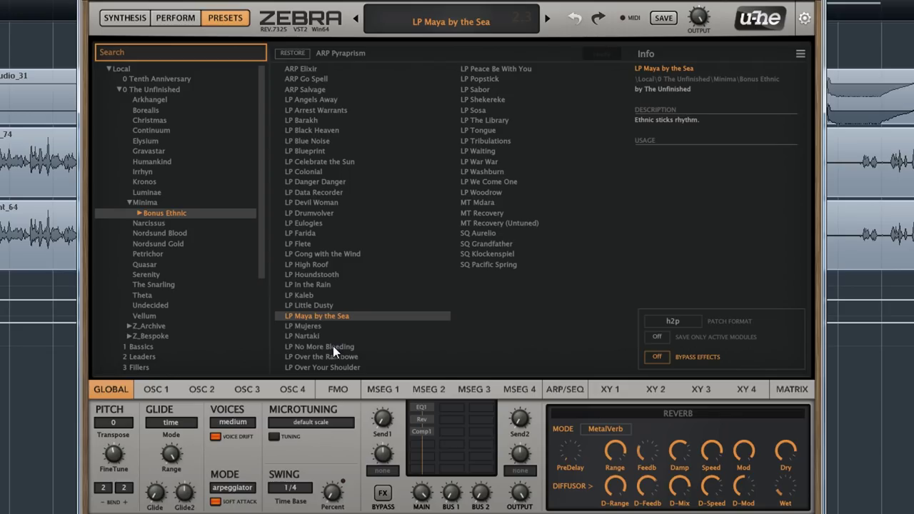
pyautogui.click(332, 346)
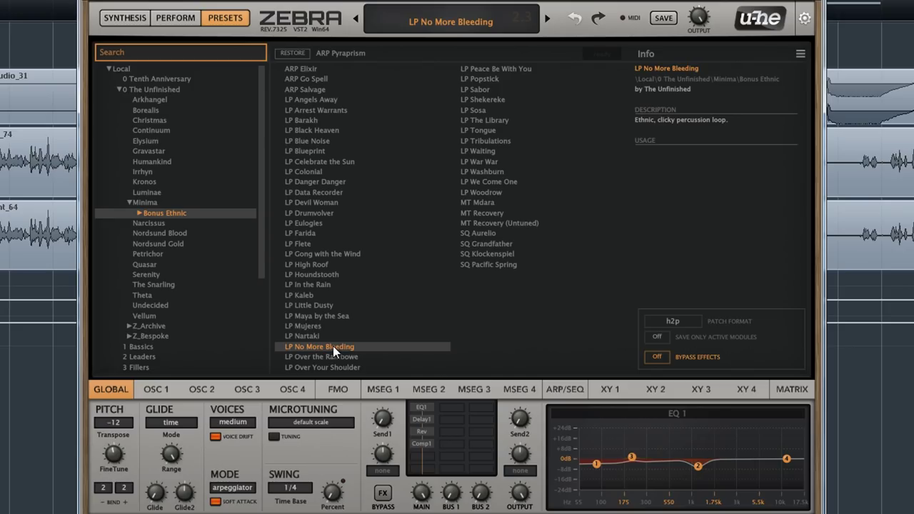
# Audition LP Peace Be With You, LP Shekereke, LP Tongue, LP War War and LP Woodrow.
pyautogui.click(498, 70)
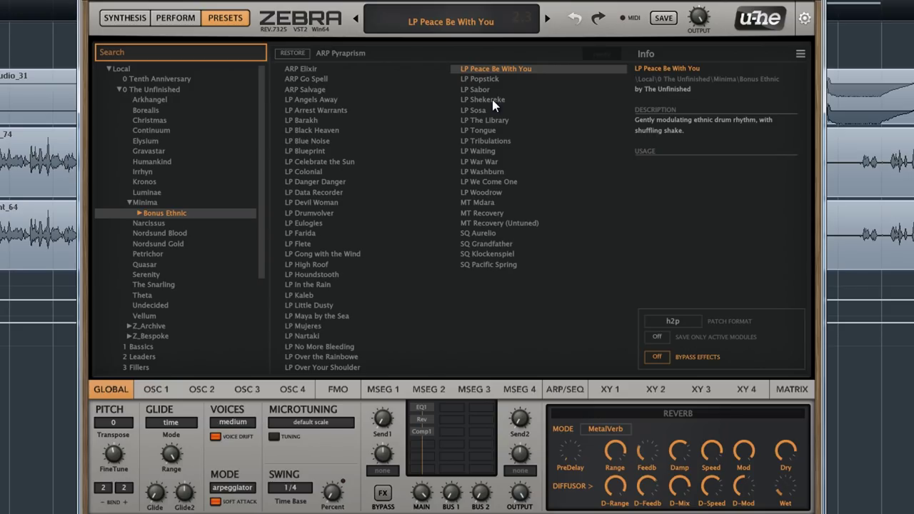
pyautogui.click(492, 100)
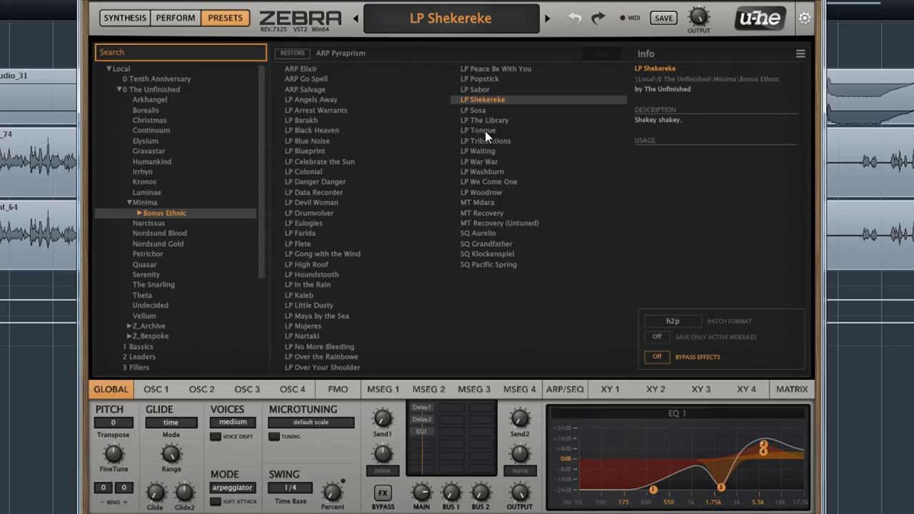
pyautogui.click(484, 131)
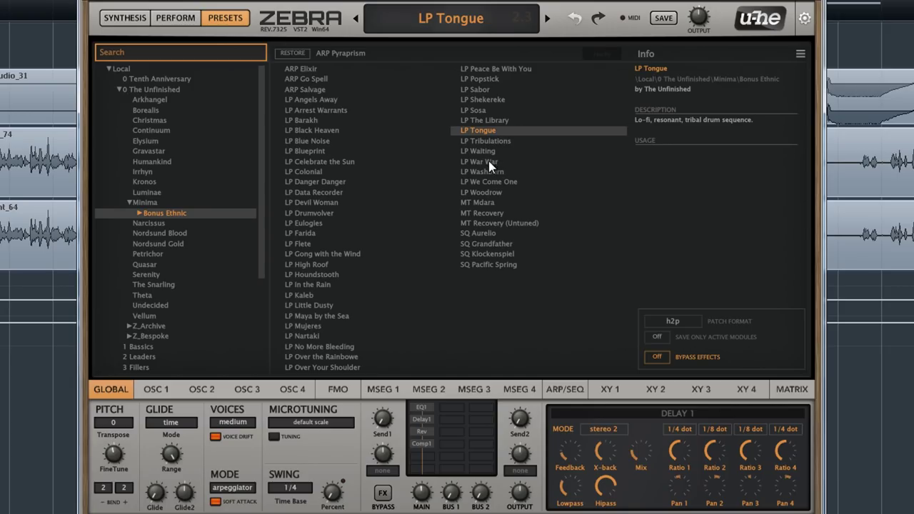
pyautogui.click(489, 161)
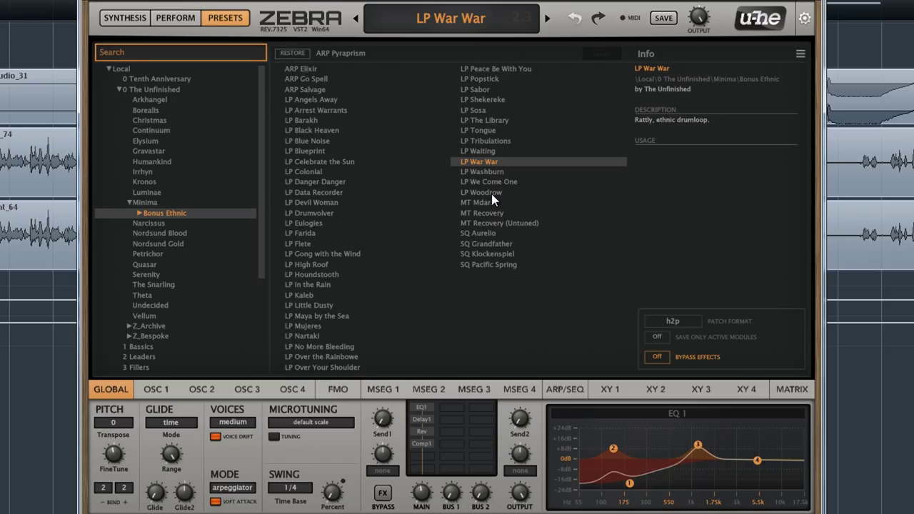
pyautogui.click(491, 193)
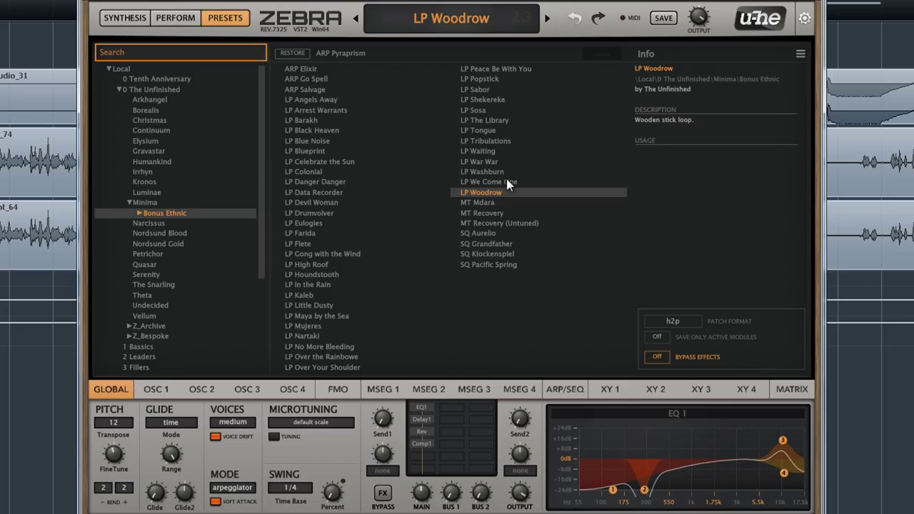
# Audition MT Recovery, MT Recovery (Untuned), SQ Grandfather and SQ Pacific Spring.
pyautogui.click(490, 213)
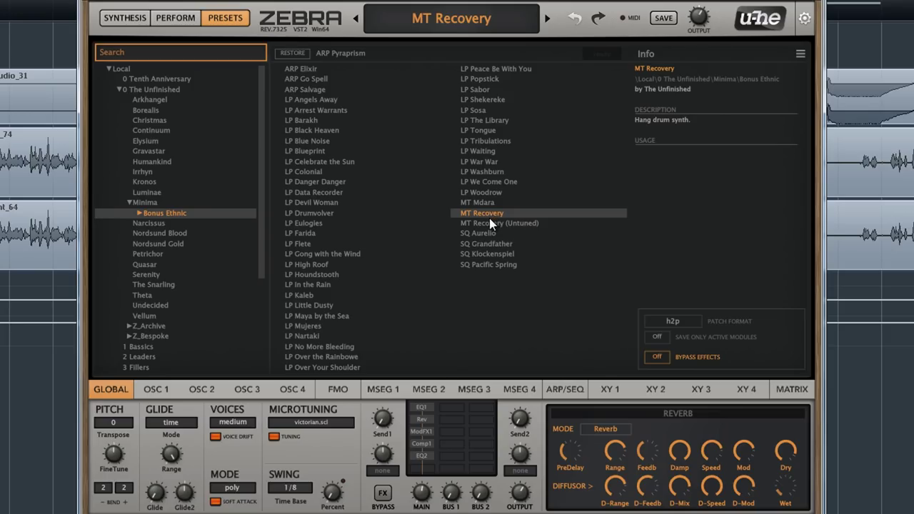
pyautogui.click(487, 222)
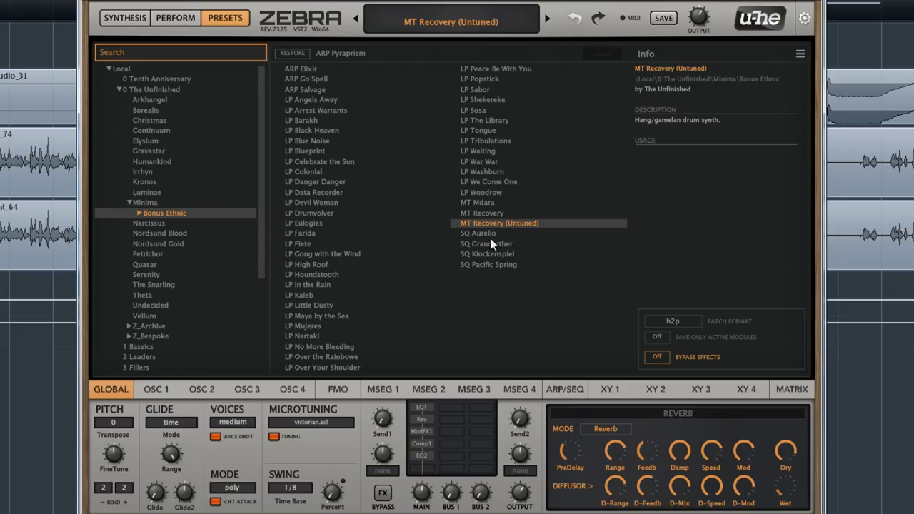
pyautogui.click(485, 243)
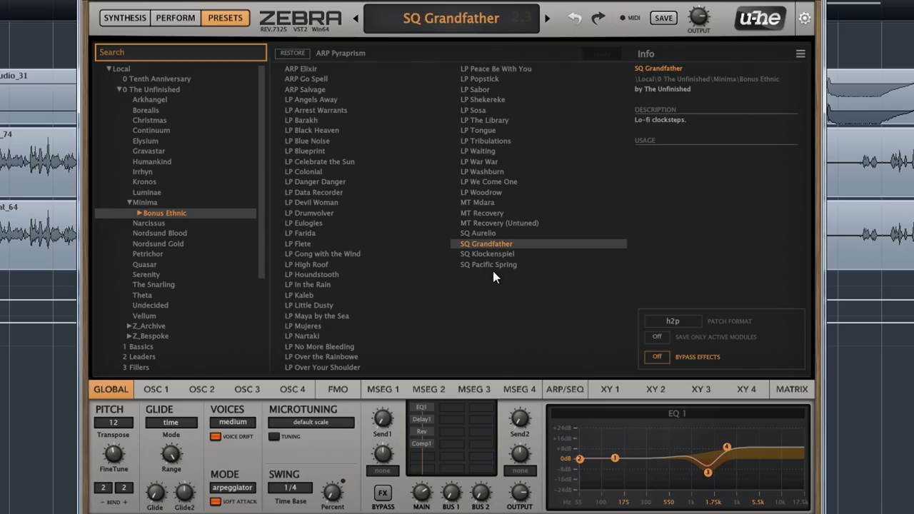
pyautogui.click(493, 266)
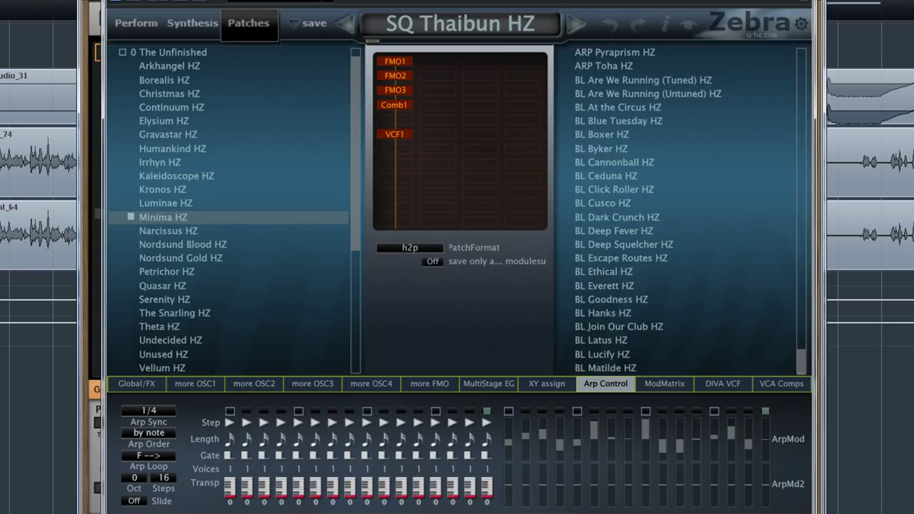
# In ZebraHZ, open Minima HZ's Bonus Ethnic HZ folder and audition ARP Go Spell HZ, LP Arrest Warrants HZ and LP Blue Noise HZ.
pyautogui.click(130, 216)
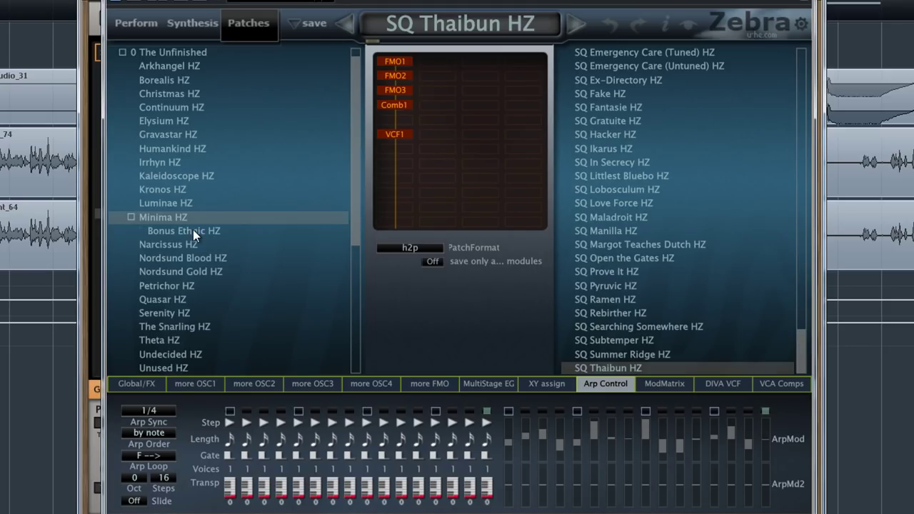
pyautogui.click(191, 229)
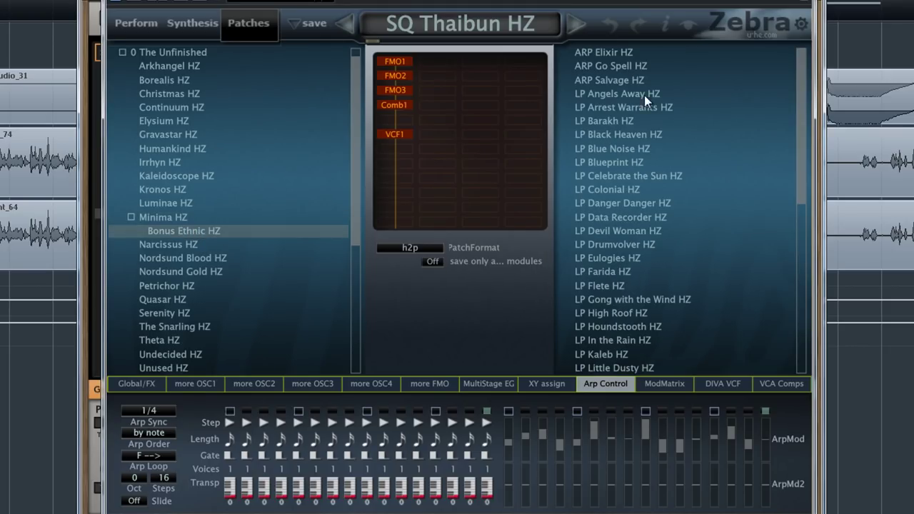
pyautogui.click(628, 65)
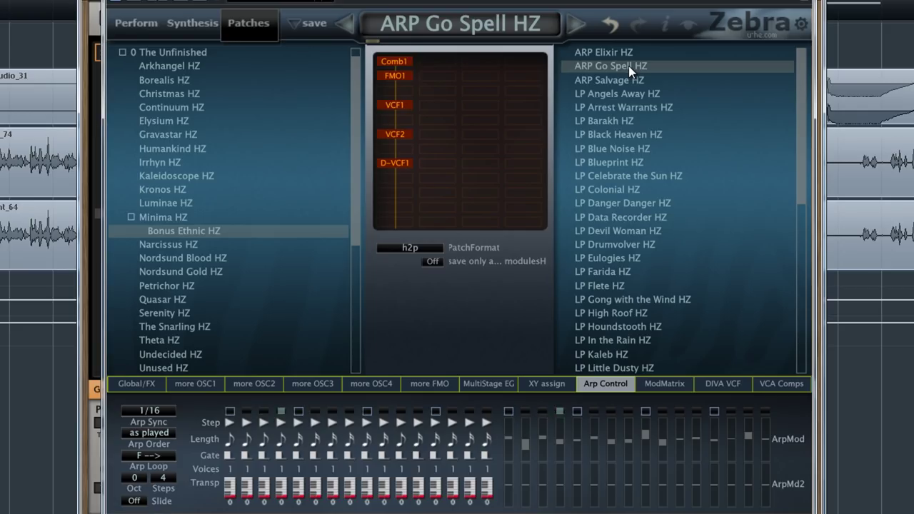
pyautogui.click(629, 107)
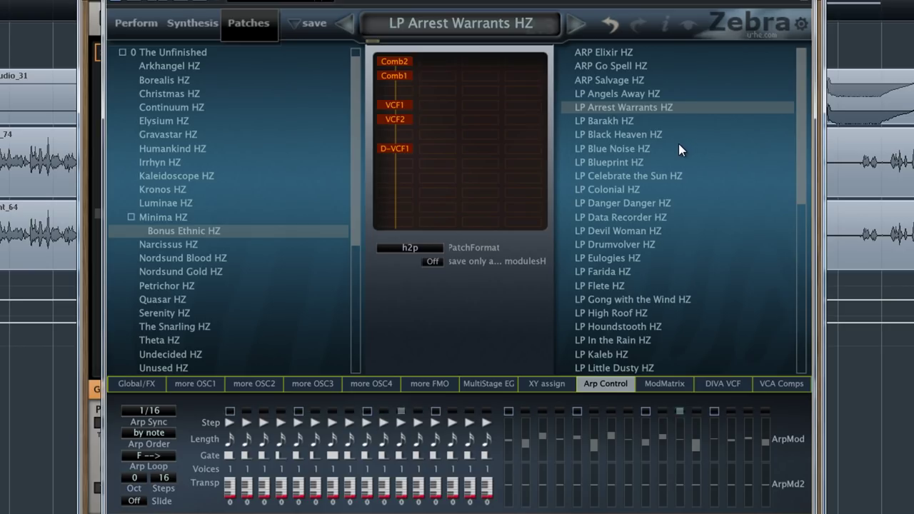
pyautogui.click(631, 149)
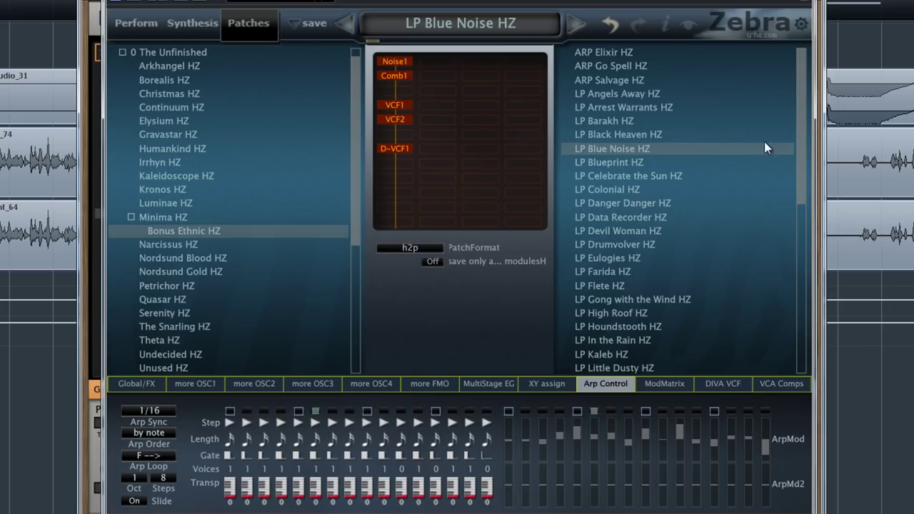
# Audition the ethnic percussion loops LP Colonial HZ and LP Devil Woman HZ.
pyautogui.moveTo(799, 115); pyautogui.dragTo(799, 141)
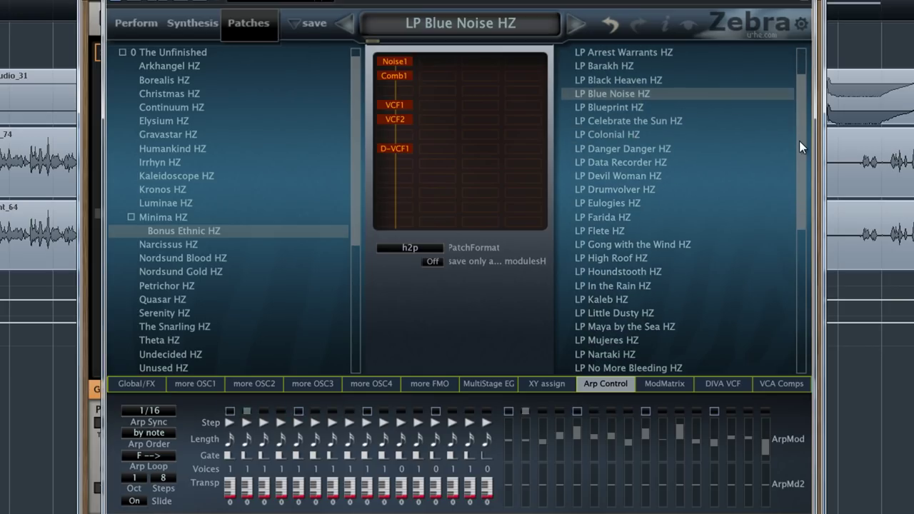
pyautogui.click(615, 135)
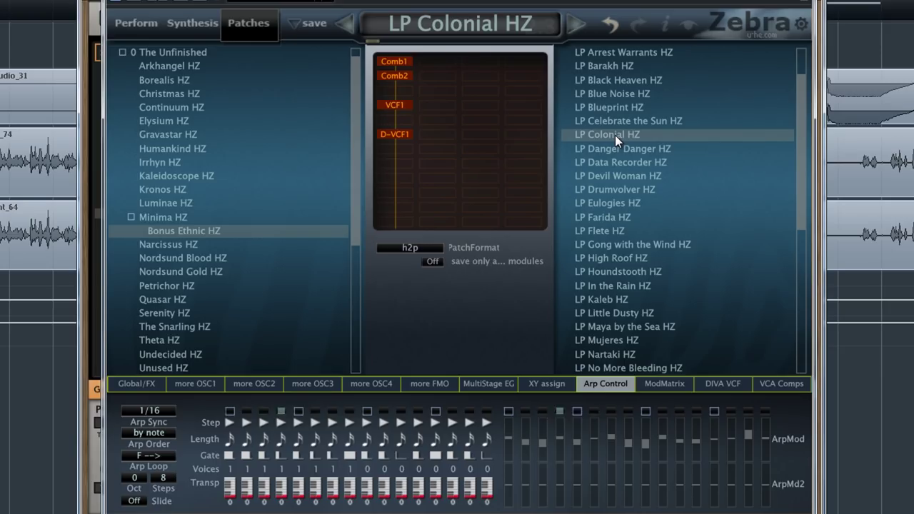
pyautogui.click(621, 175)
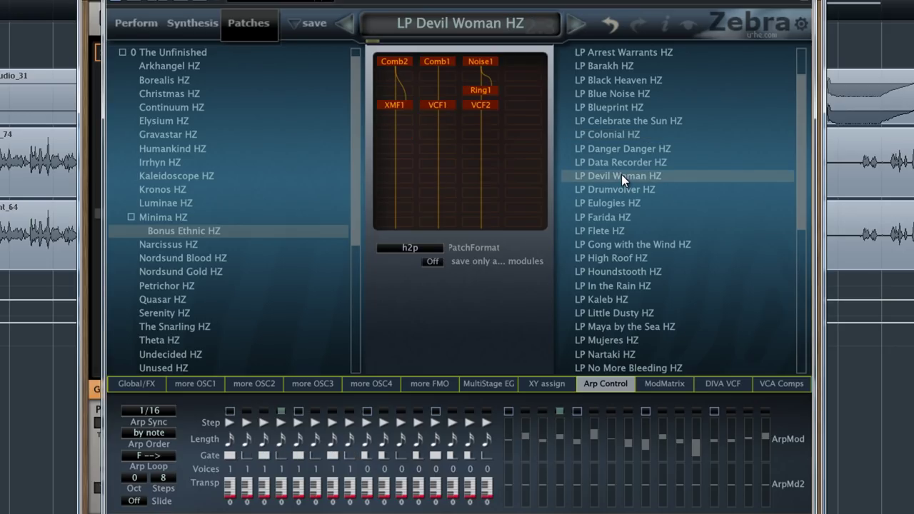